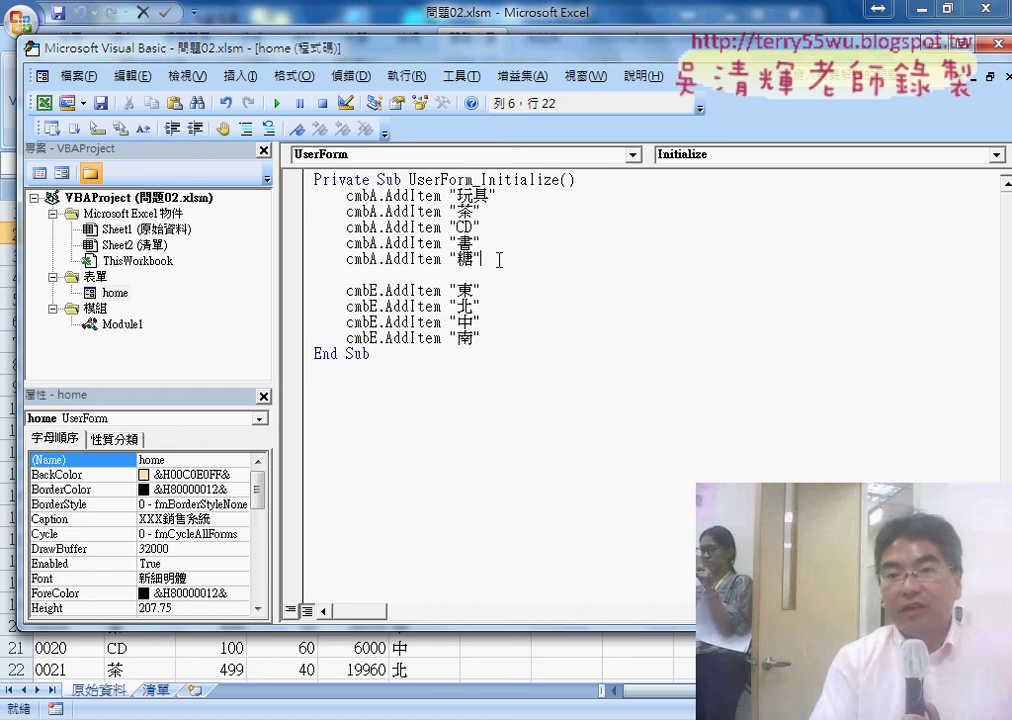
- Select the five hard-coded cmbA.AddItem lines, from the 糖 line up to the first one
drag(484, 259, 302, 204)
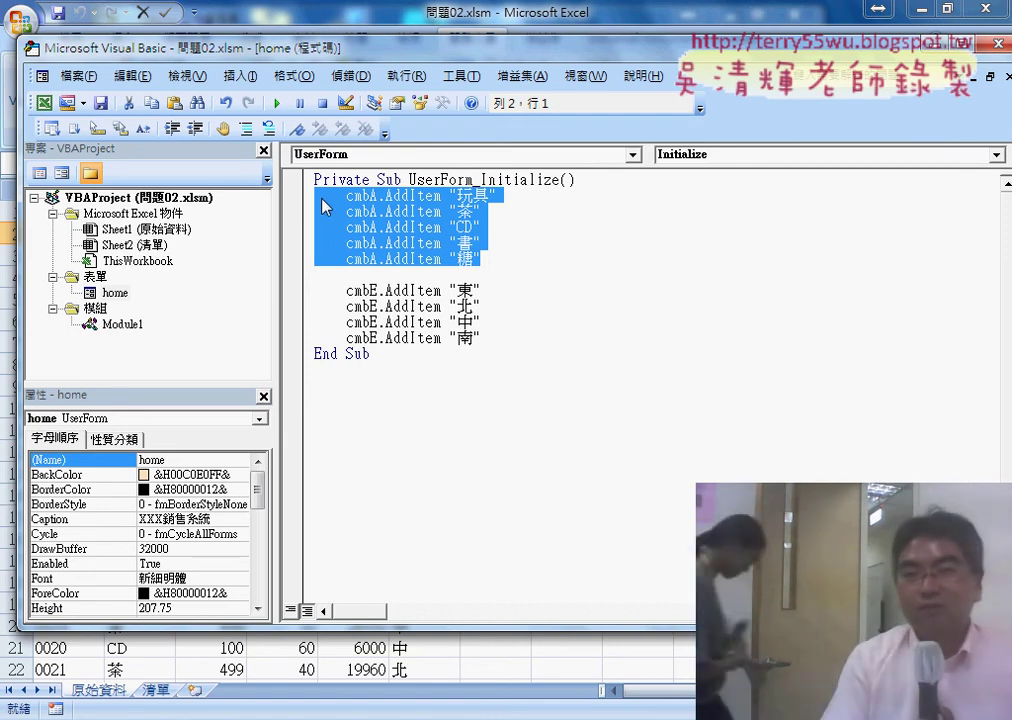
- Show the Edit toolbar and apply Comment Block to the five selected cmbA.AddItem lines
drag(495, 262, 298, 192)
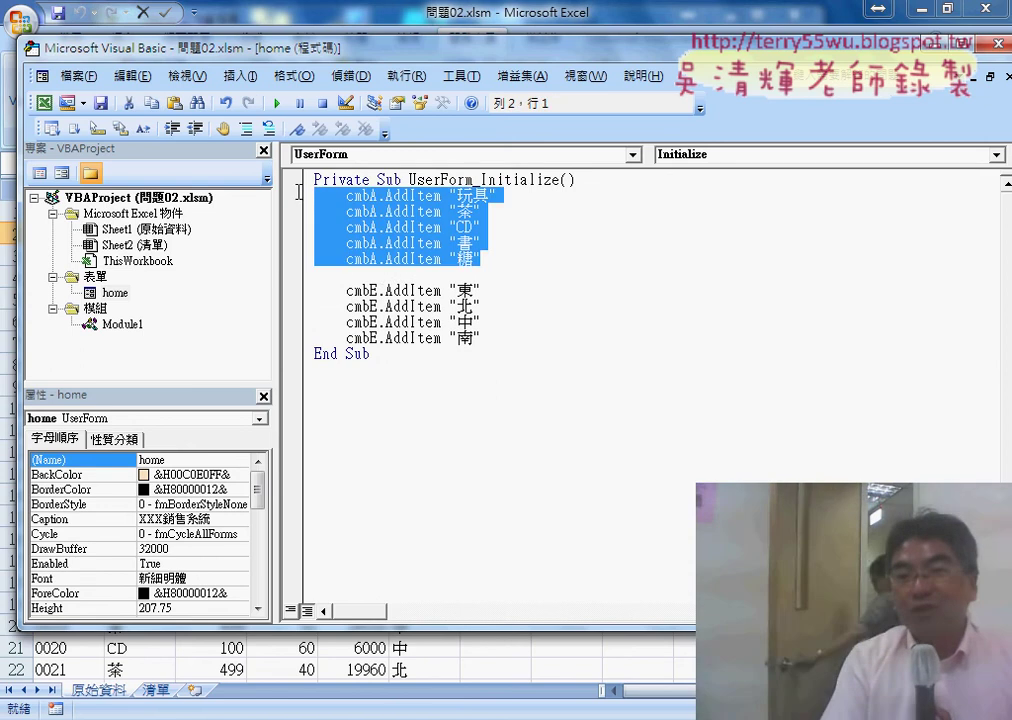
right_click(332, 114)
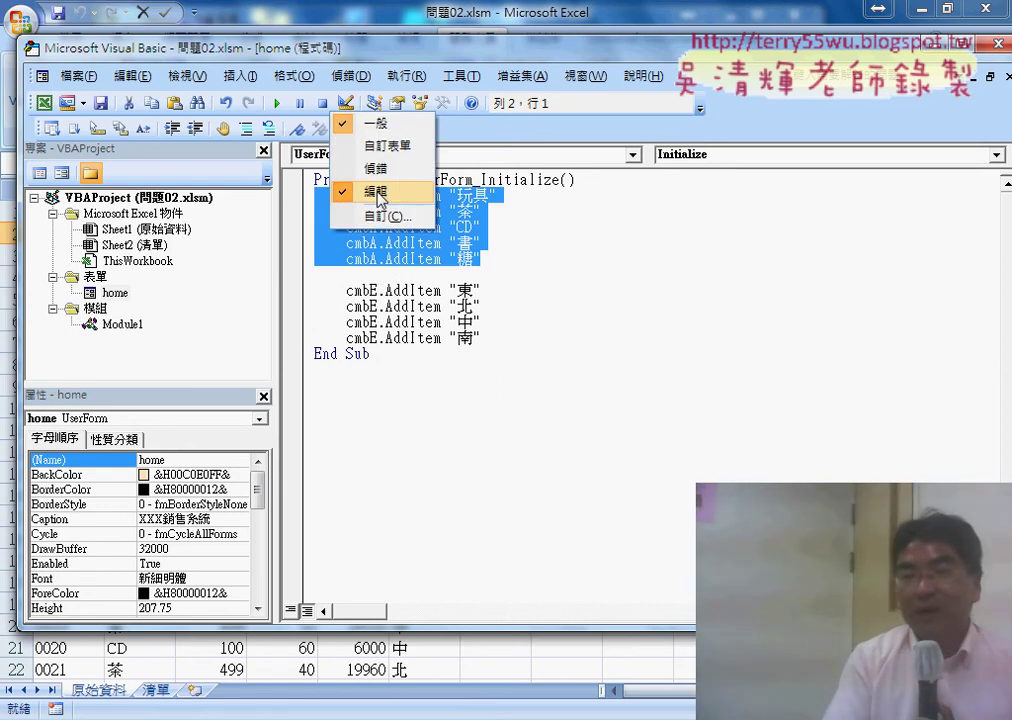
click(492, 142)
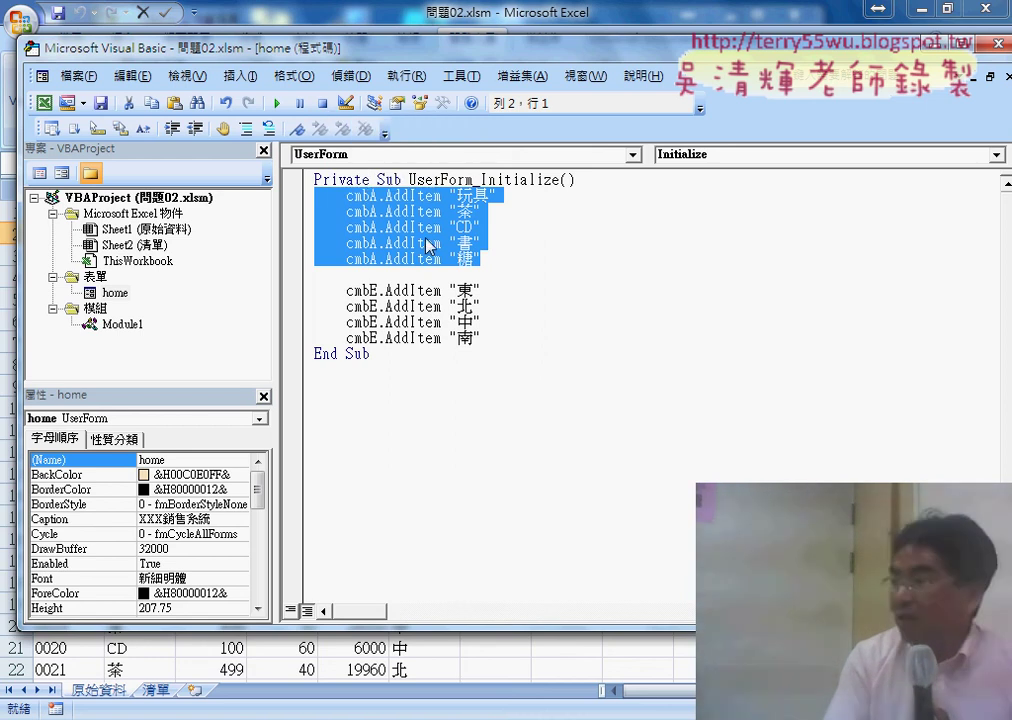
right_click(270, 105)
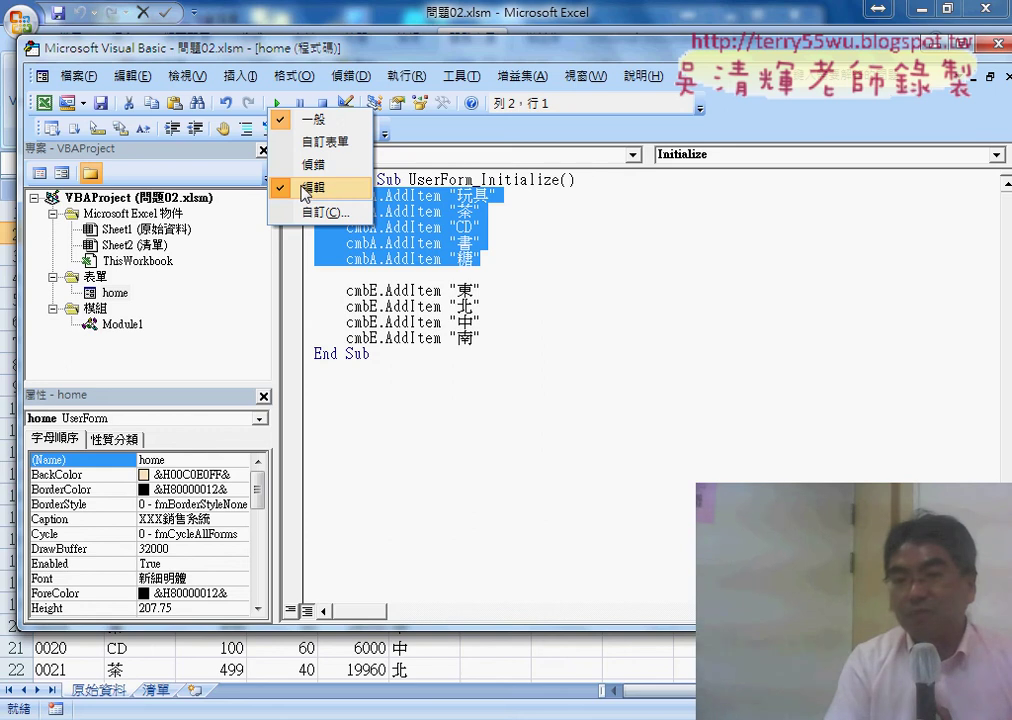
click(300, 189)
right_click(270, 105)
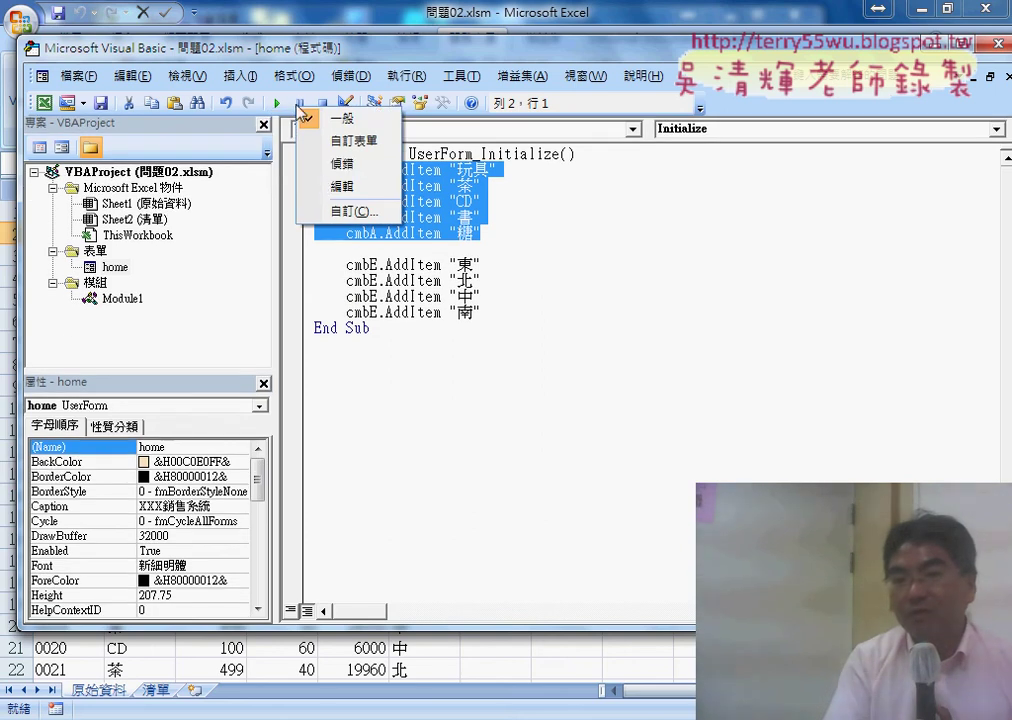
click(305, 187)
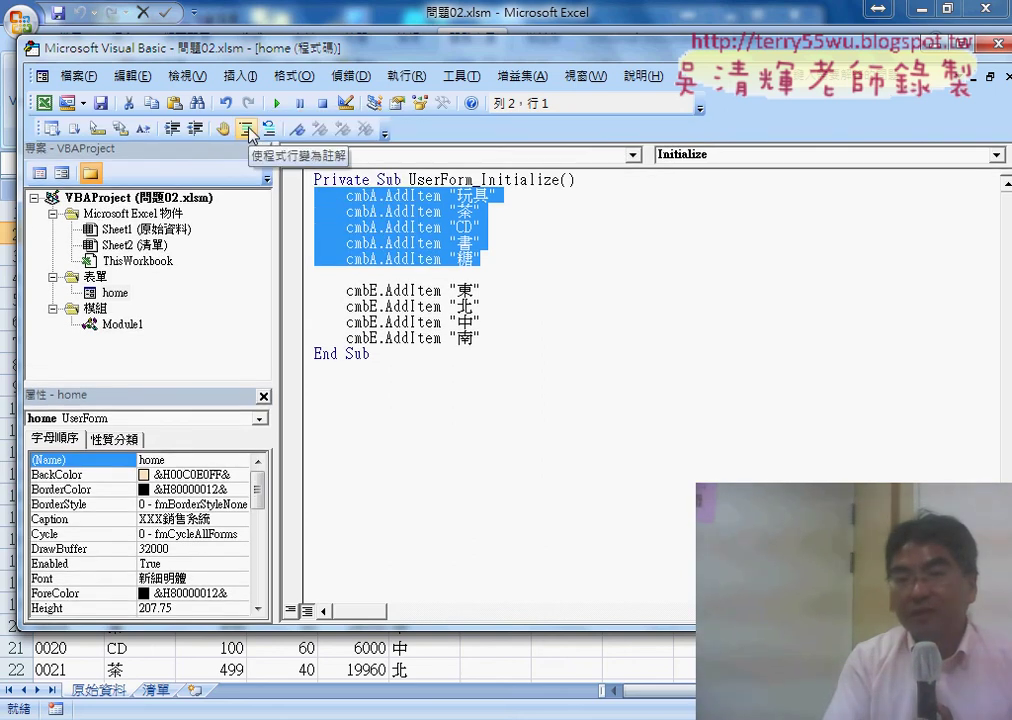
click(245, 129)
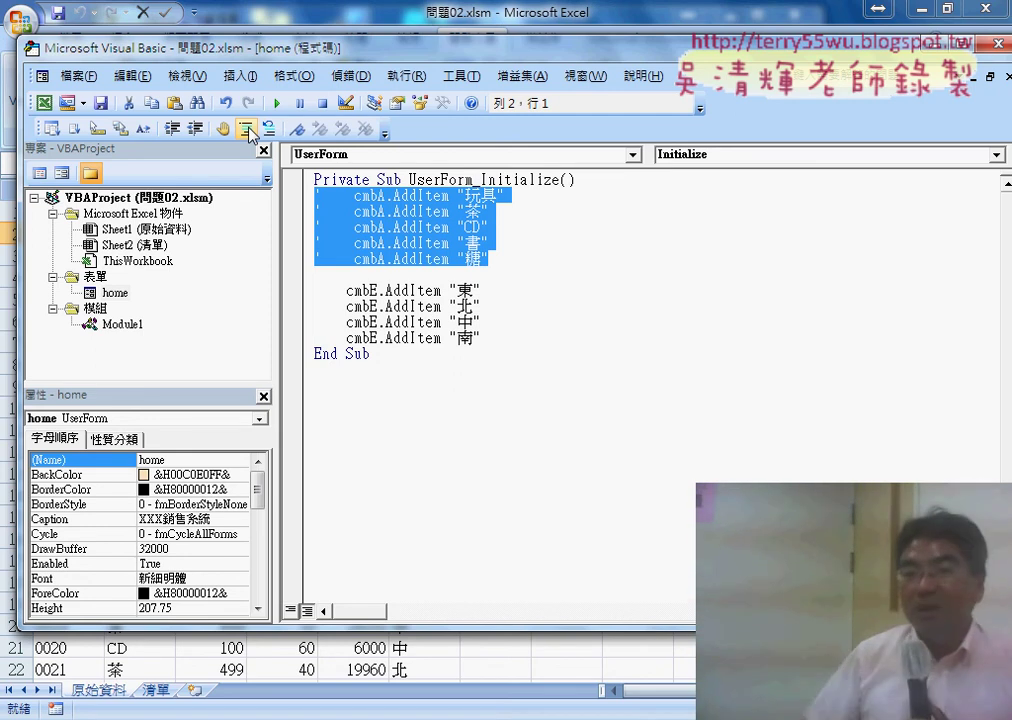
- Insert indented blank lines after the commented 糖 line, above the cmbE lines
click(524, 260)
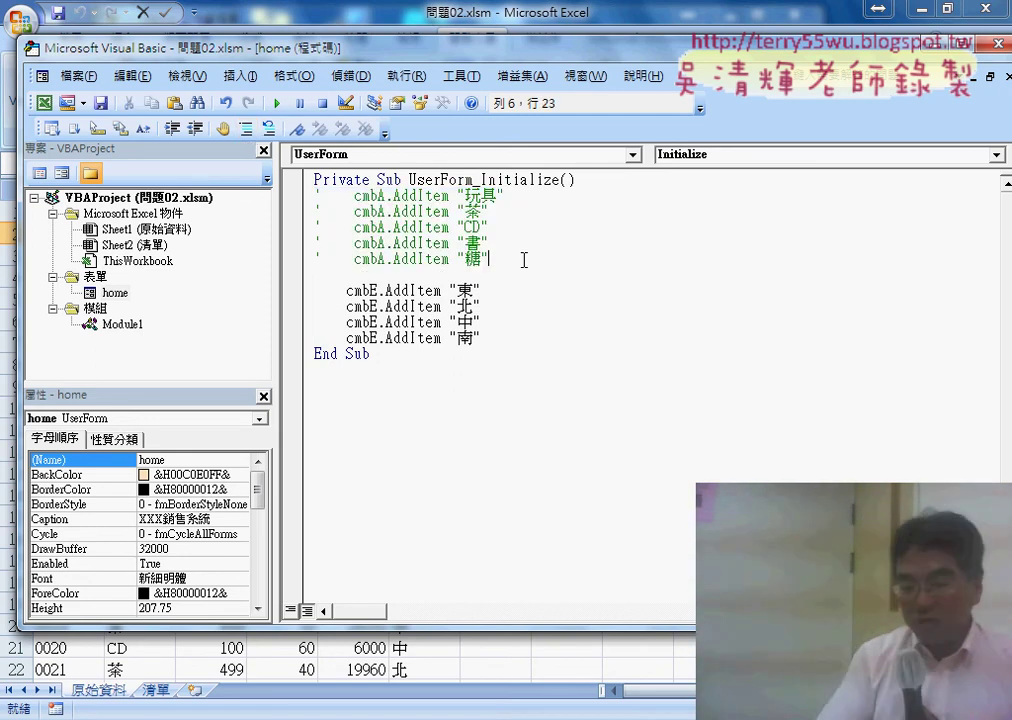
key(Return)
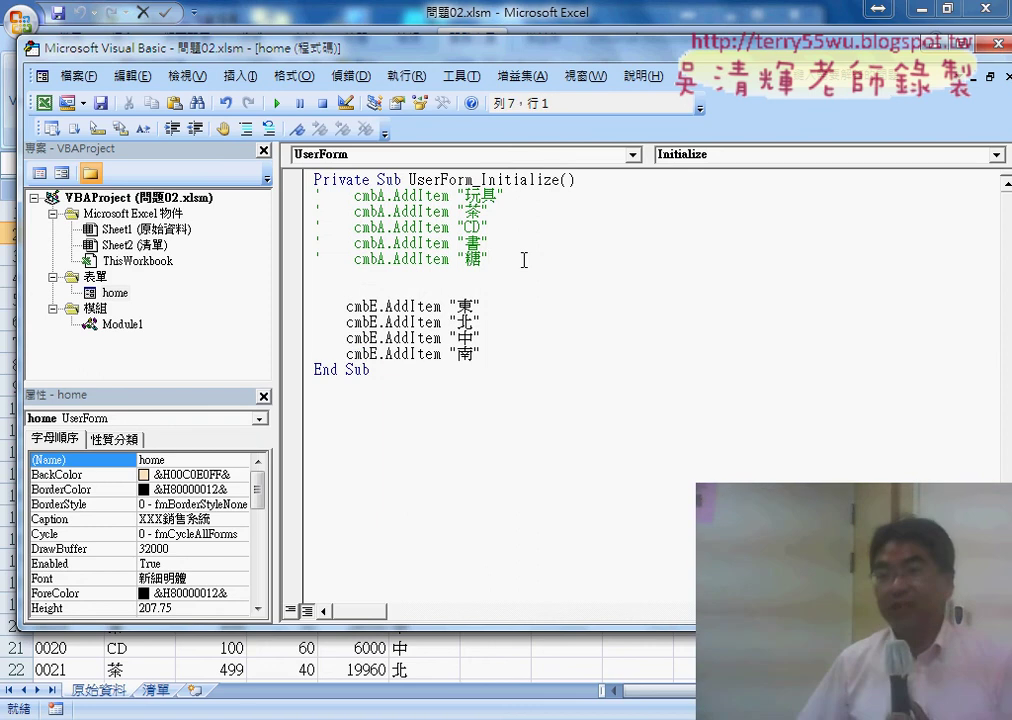
key(Return)
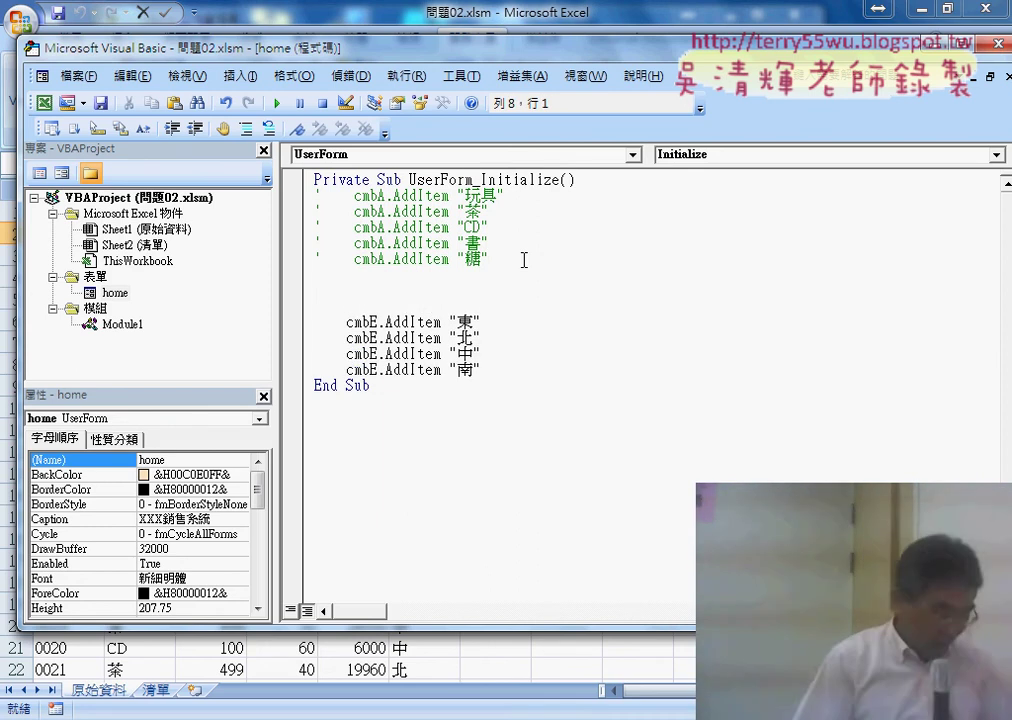
key(Tab)
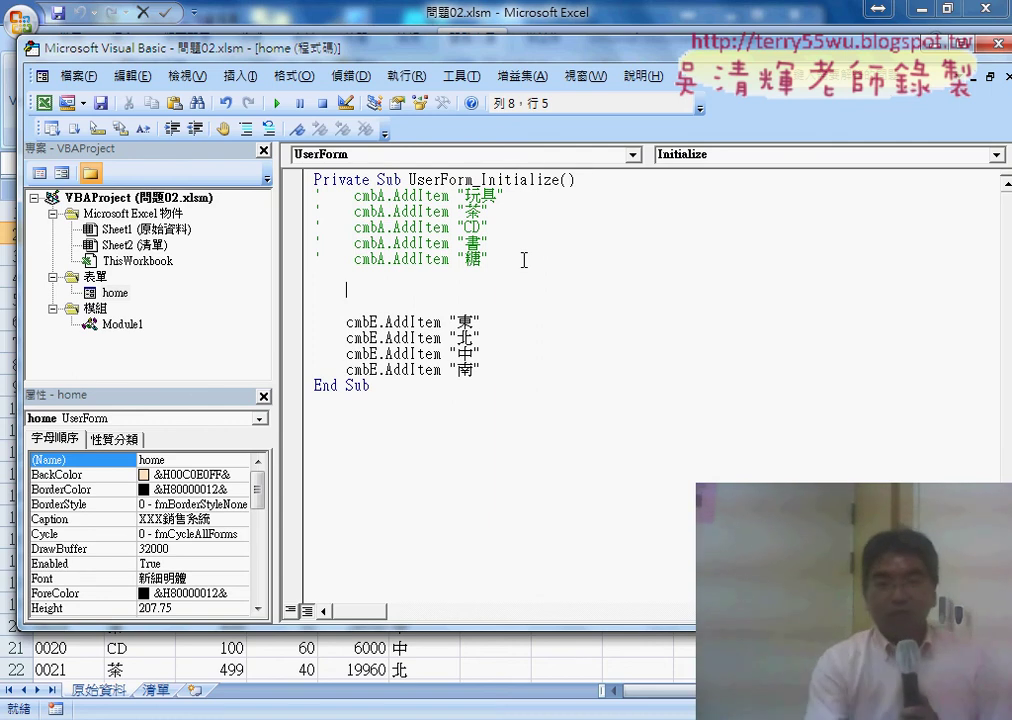
- Move the VBA window aside, check product names A2:A6 on 清單, then return to the code
drag(339, 58, 550, 71)
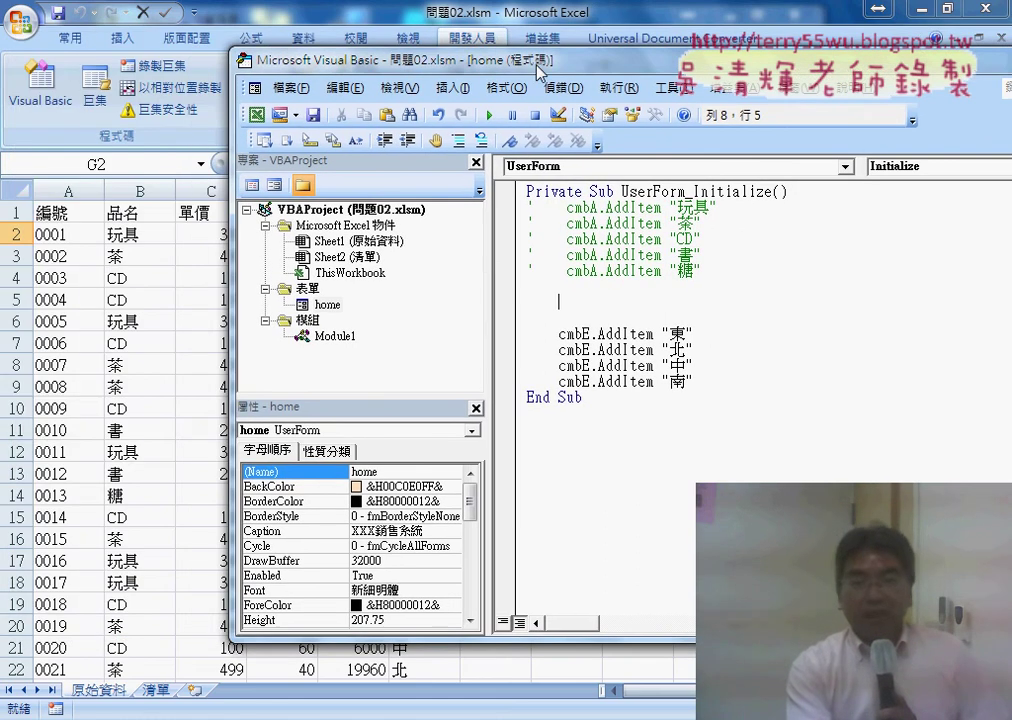
drag(481, 260, 390, 264)
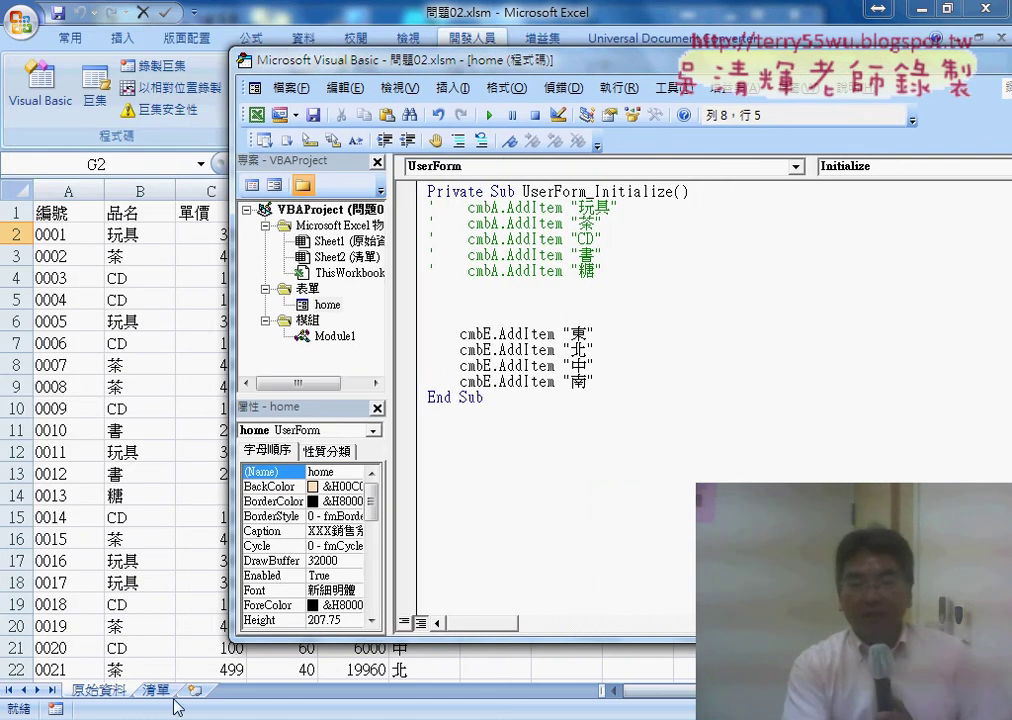
click(157, 690)
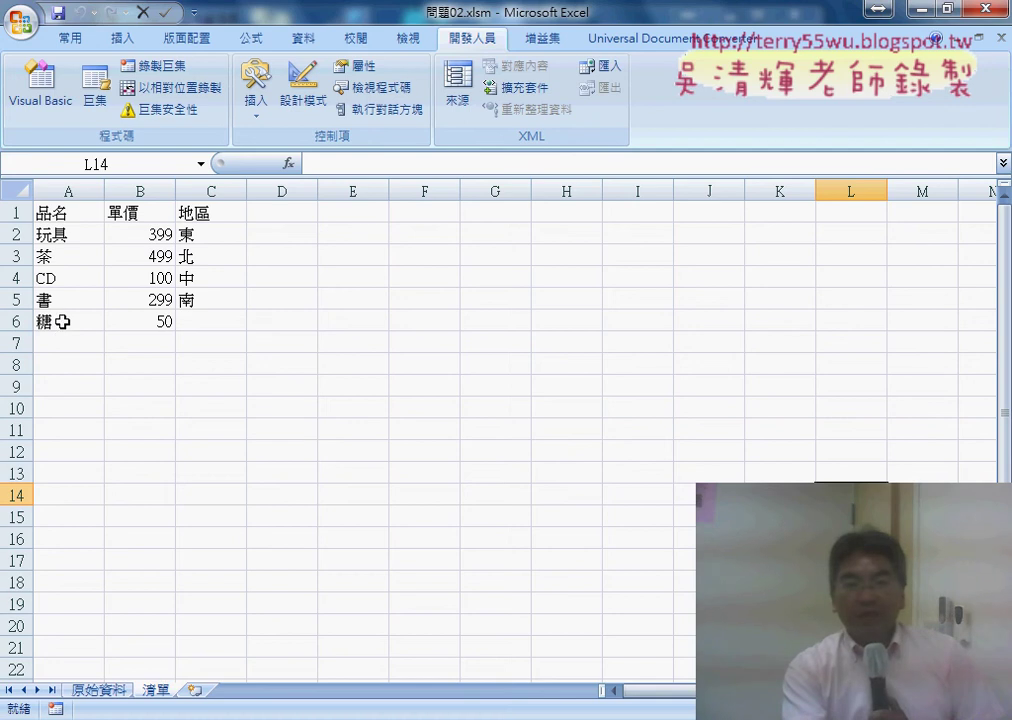
drag(55, 235, 74, 332)
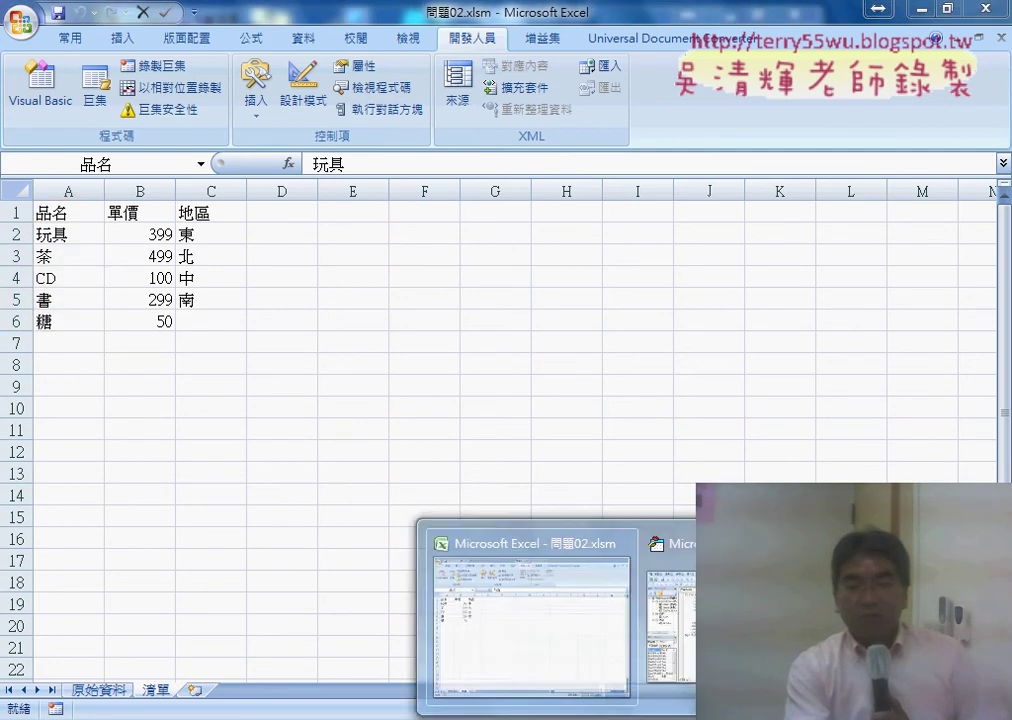
click(665, 630)
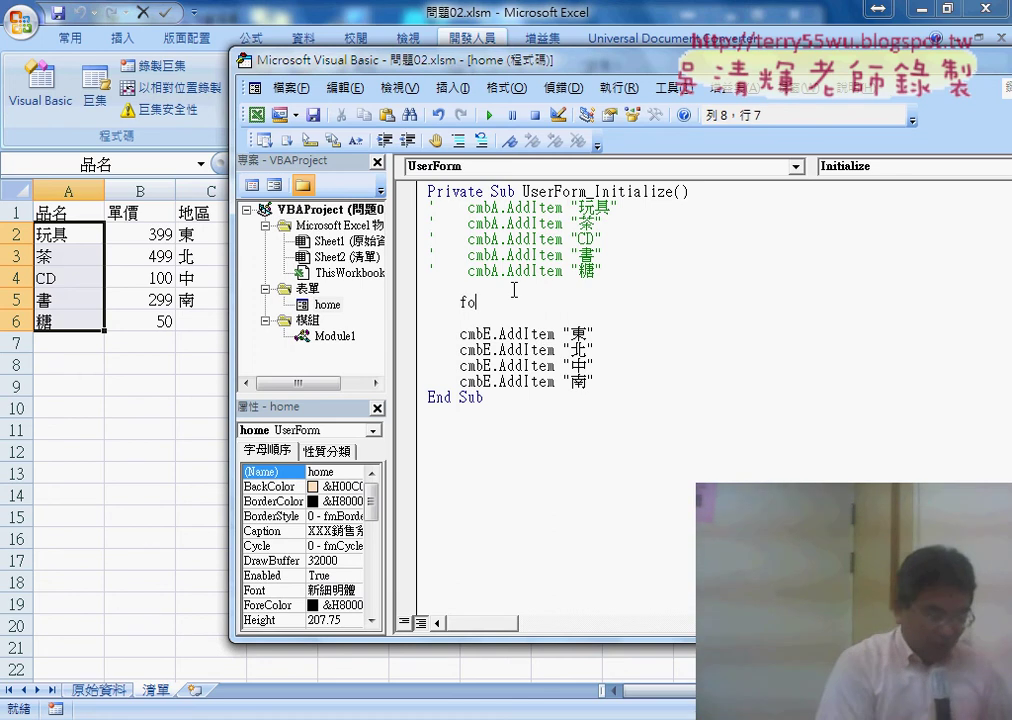
- Write the loop header For i = 2 To Range("A2").End(xlDown).Row
text(r i)
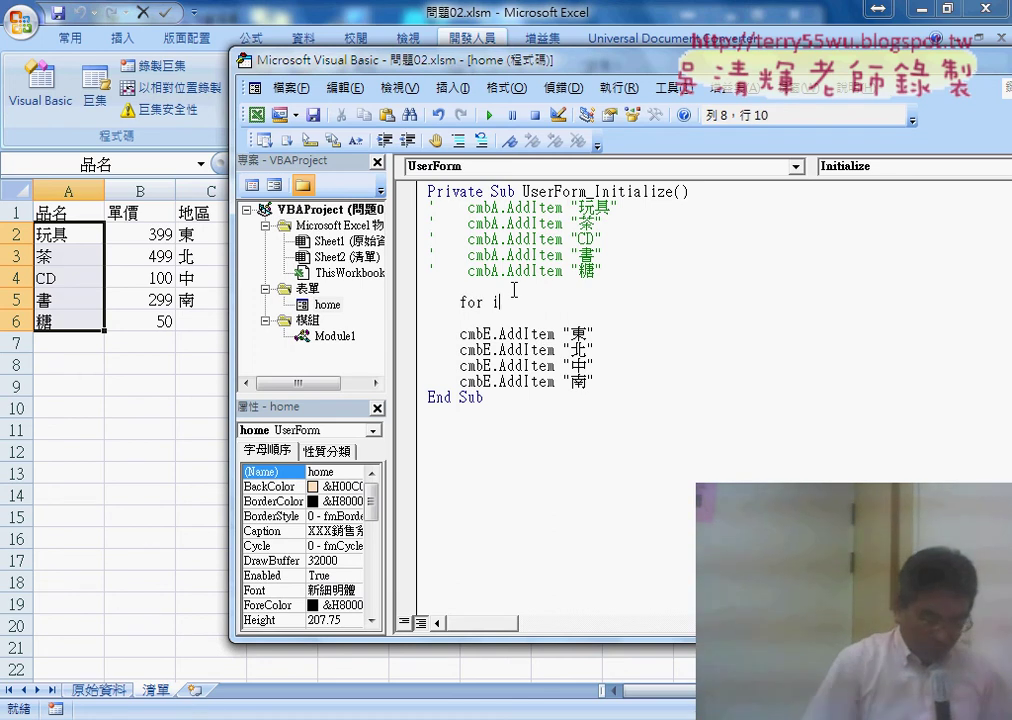
text(=2 to ra)
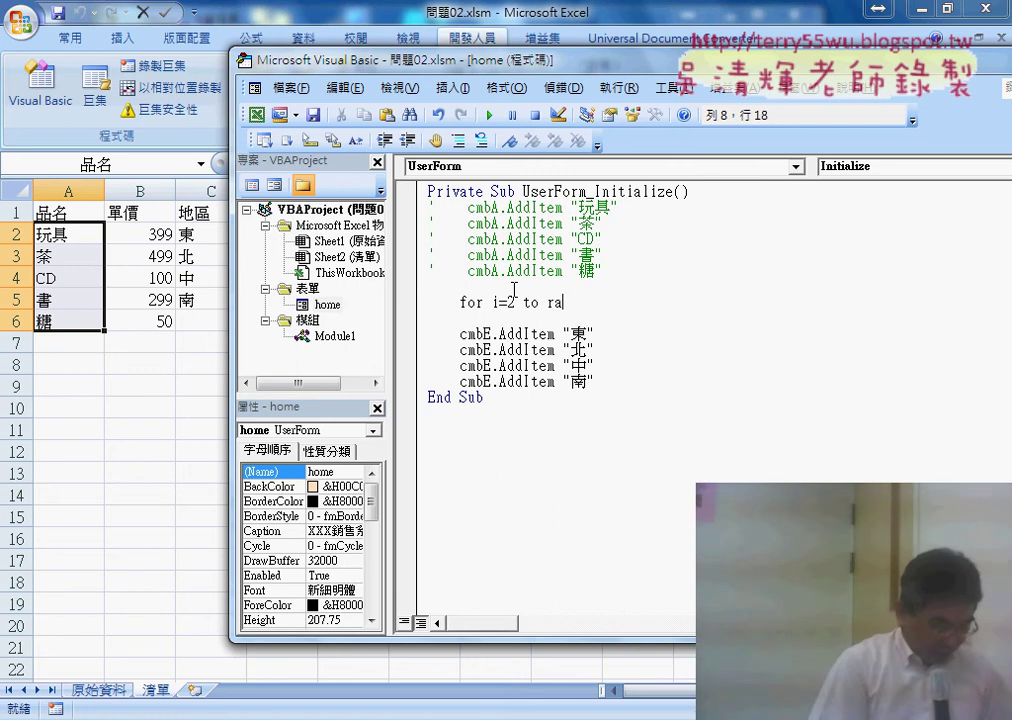
text(nge()
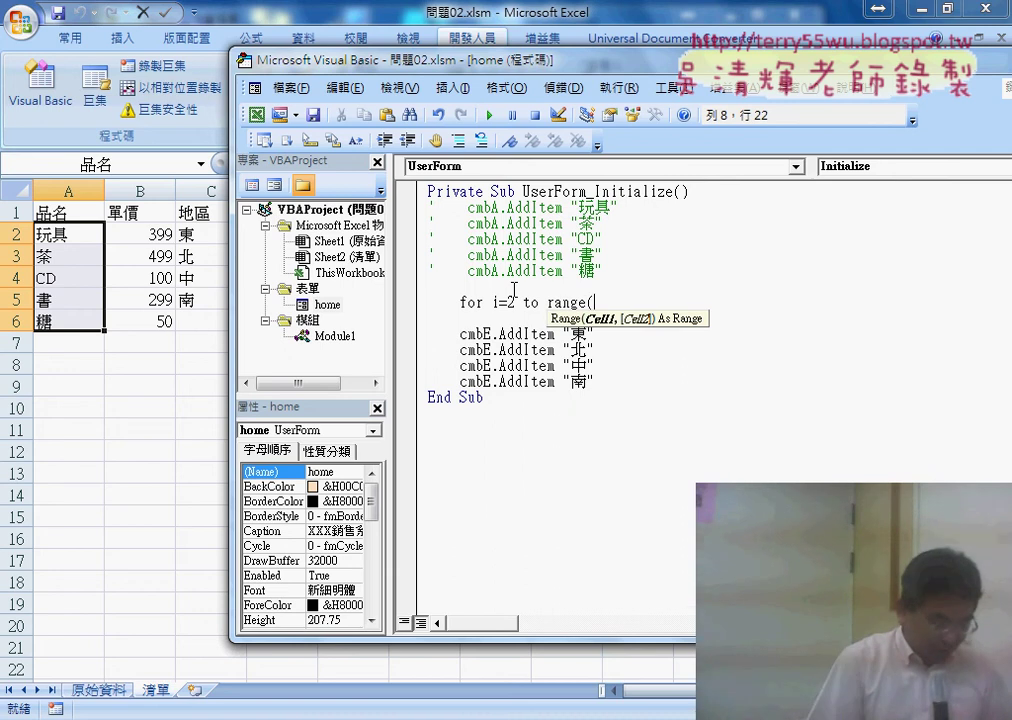
text("A2)
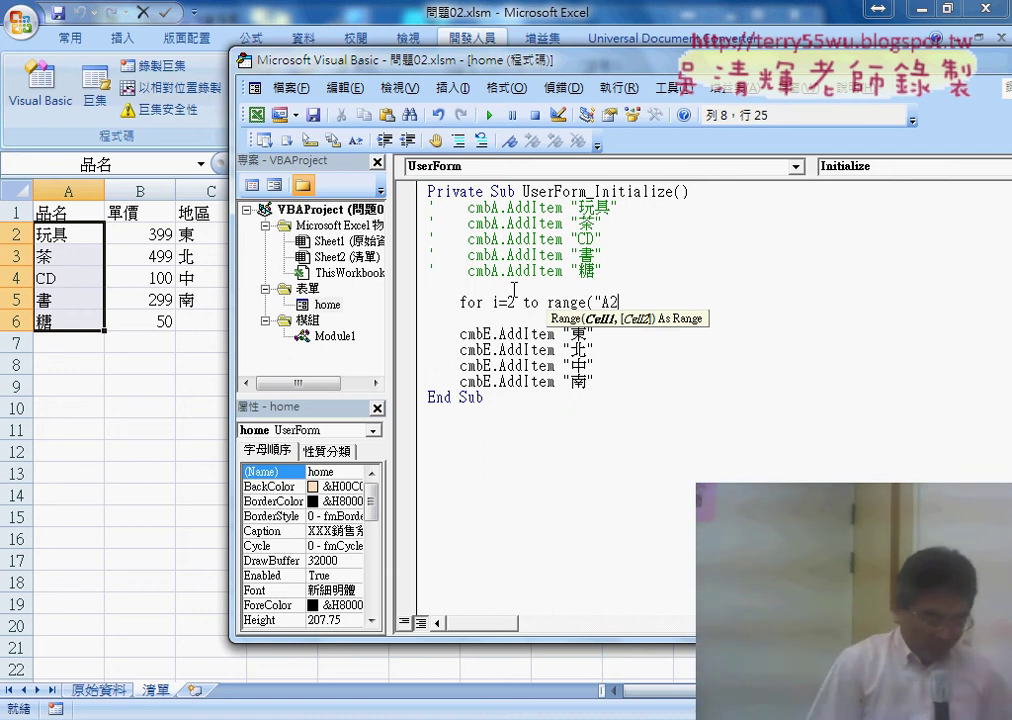
text("))
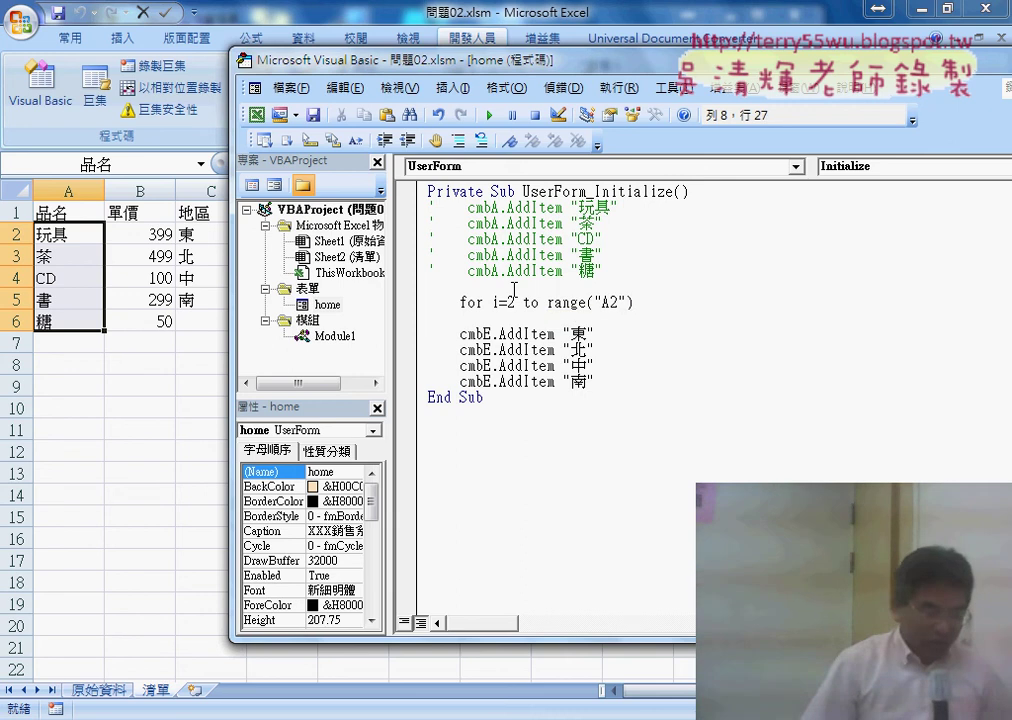
text(.E)
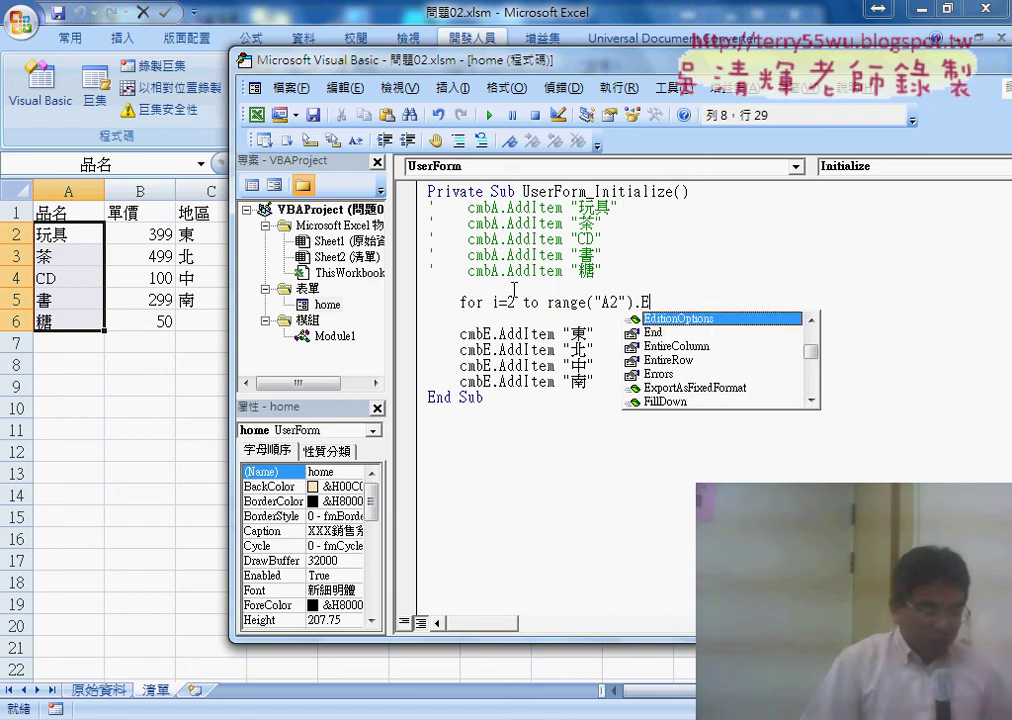
text(nd ()
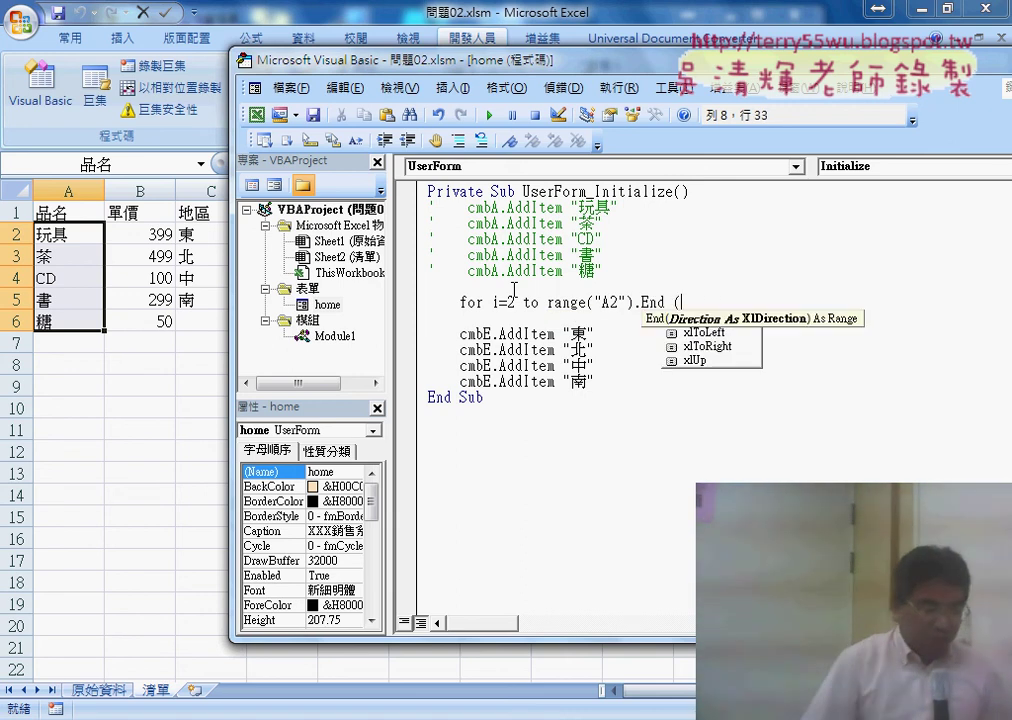
key(Down)
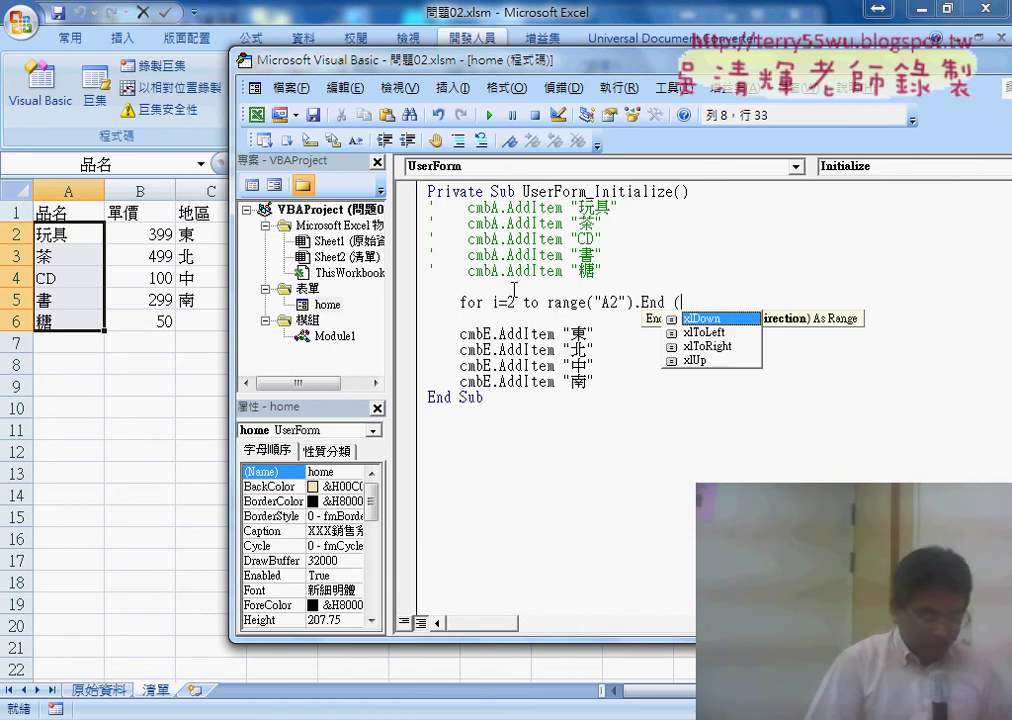
key(Tab)
text().)
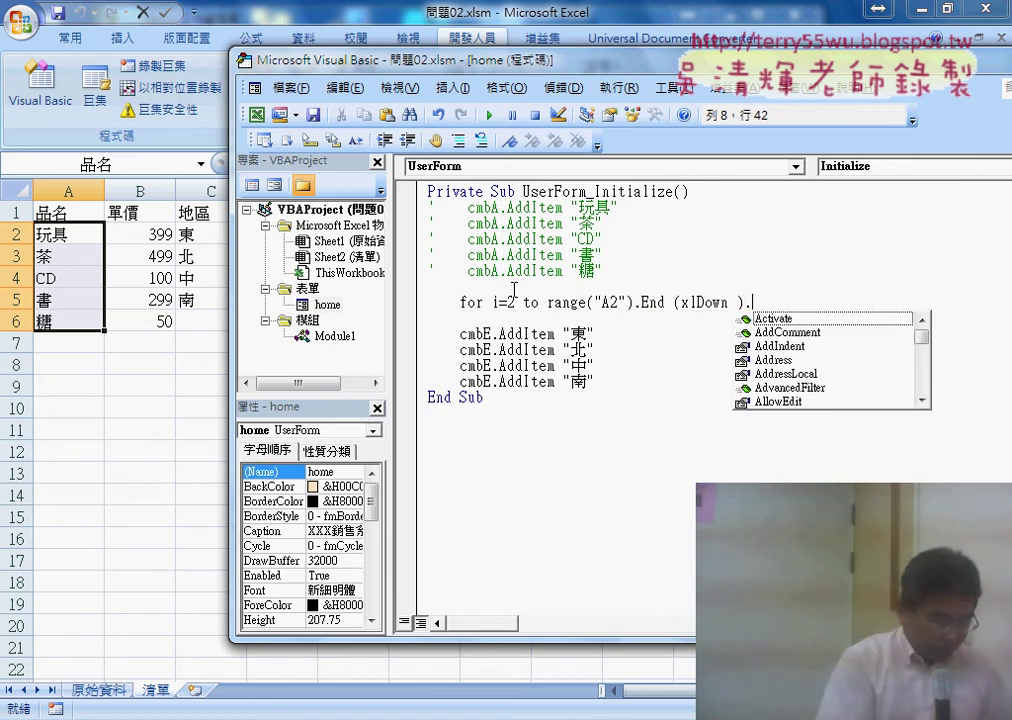
text(row)
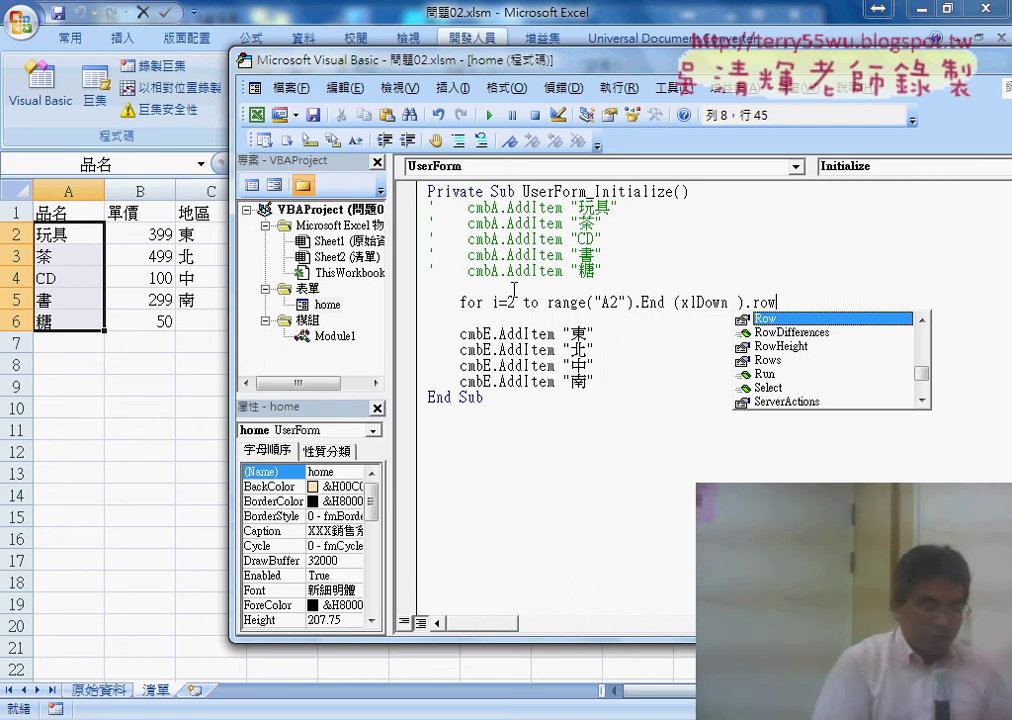
key(Return)
key(Return)
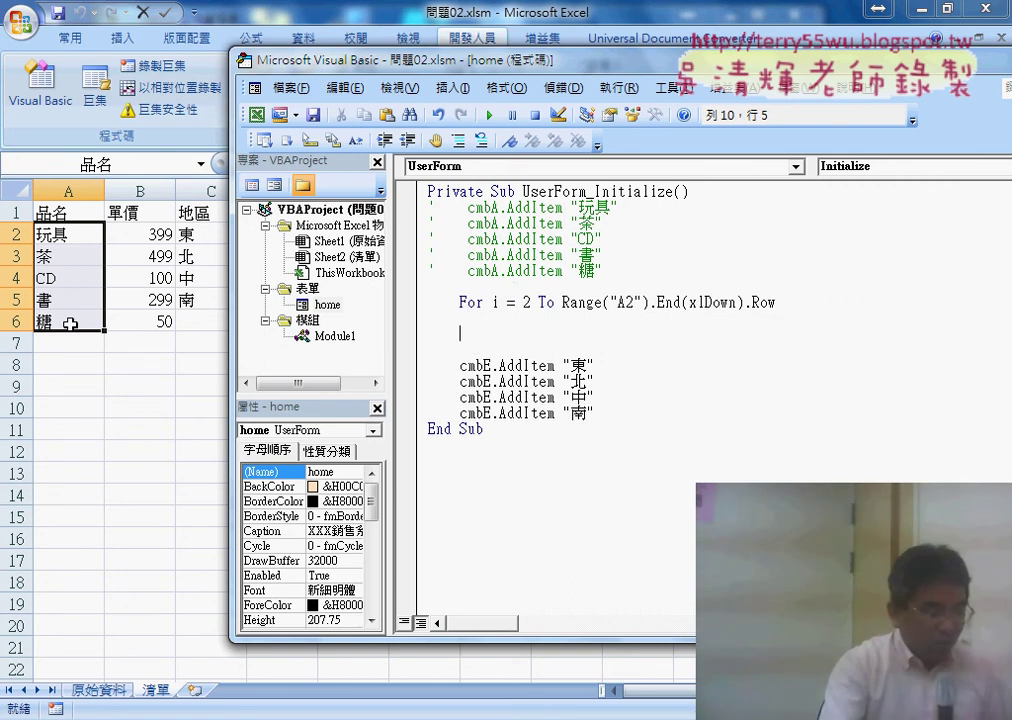
- Close the loop with Next and add cmbA.AddItem Cells(i, "A") as its body
text(ne)
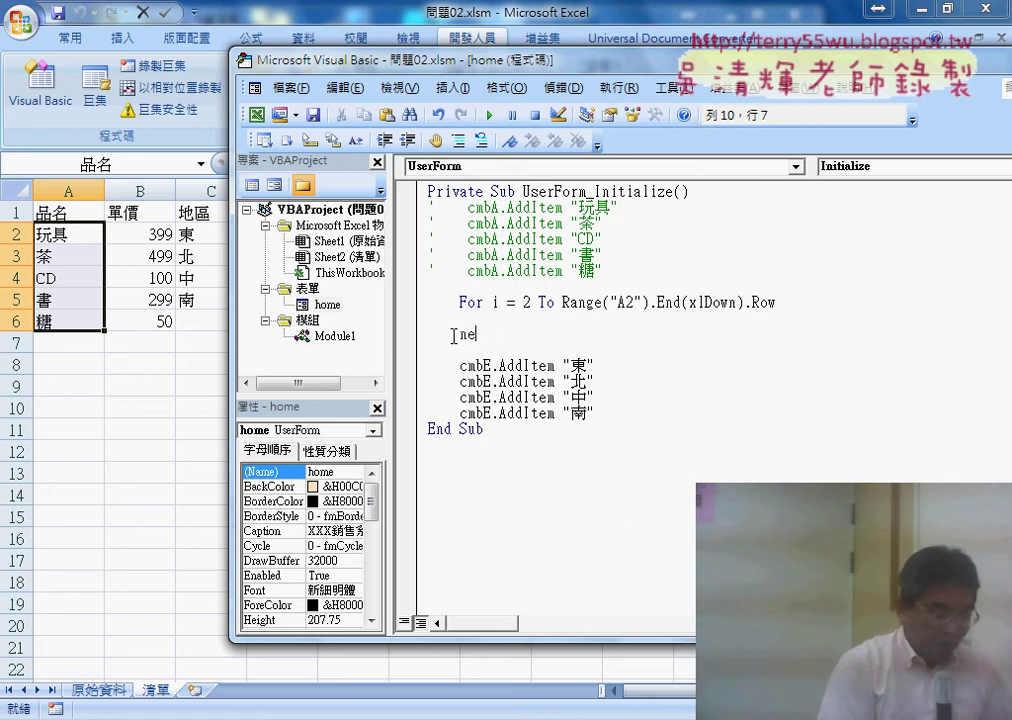
text(xt)
key(Up)
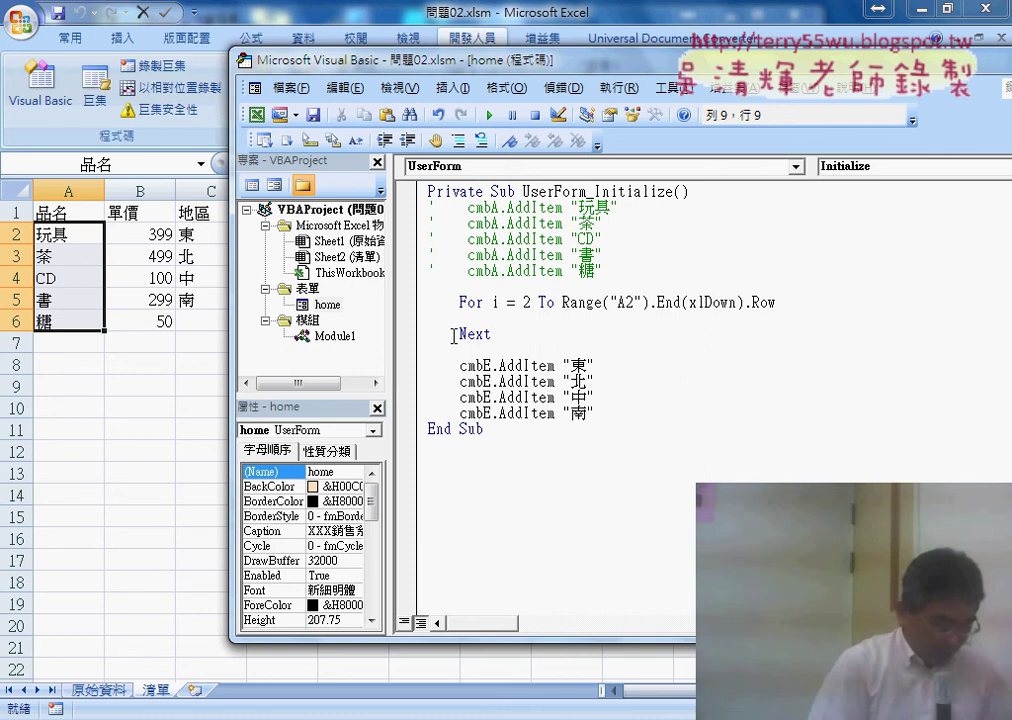
text(cmd)
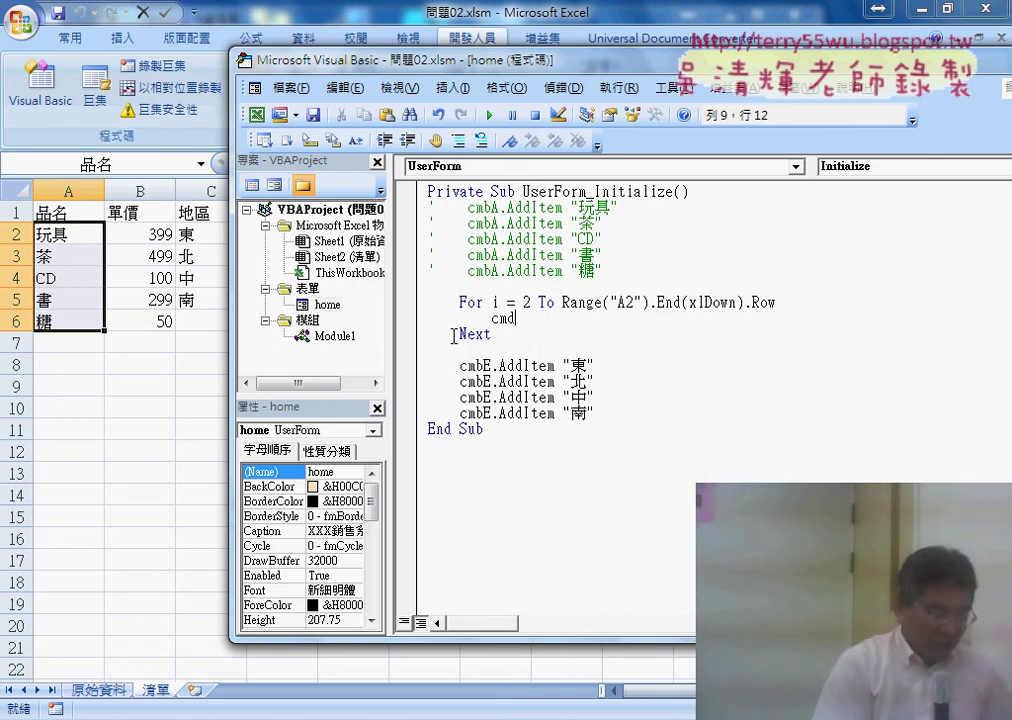
key(BackSpace)
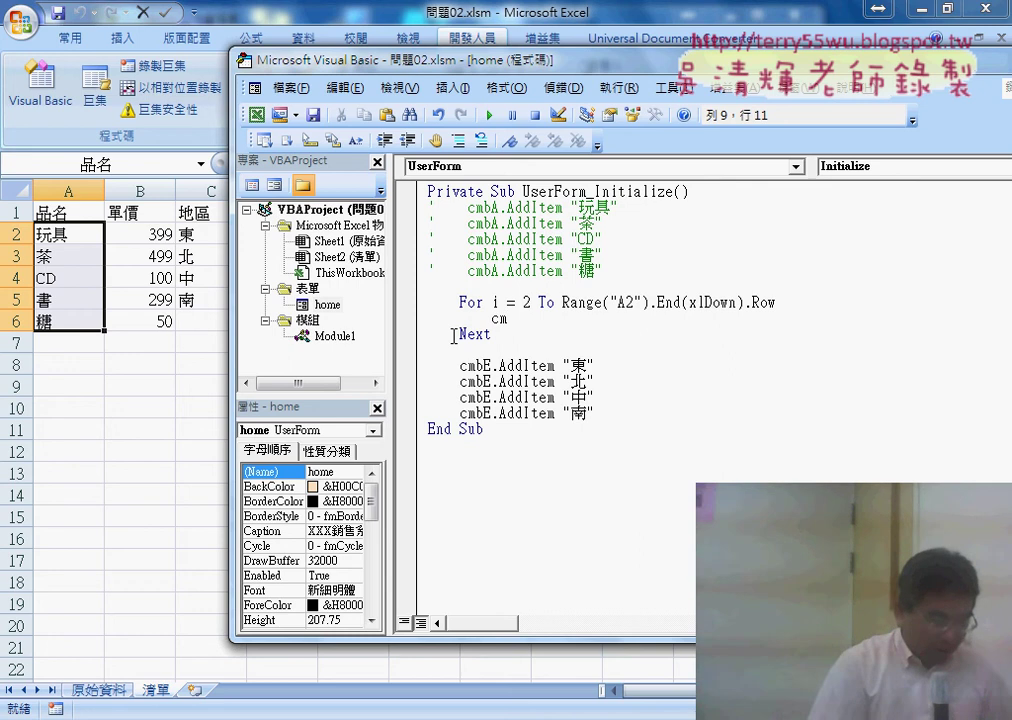
text(bA)
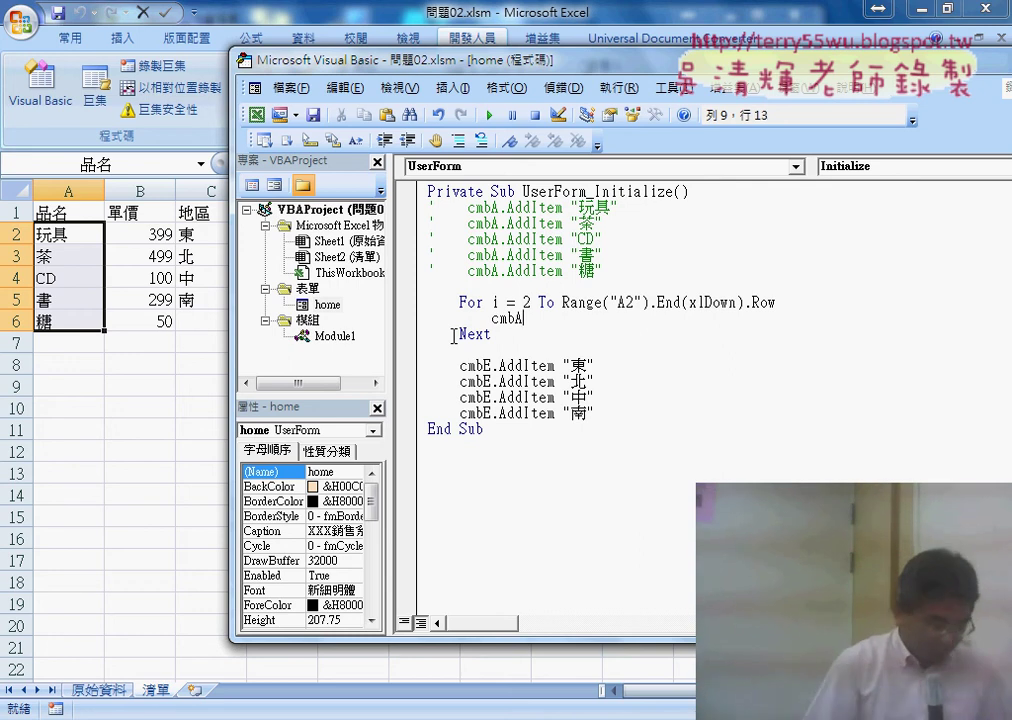
text(.)
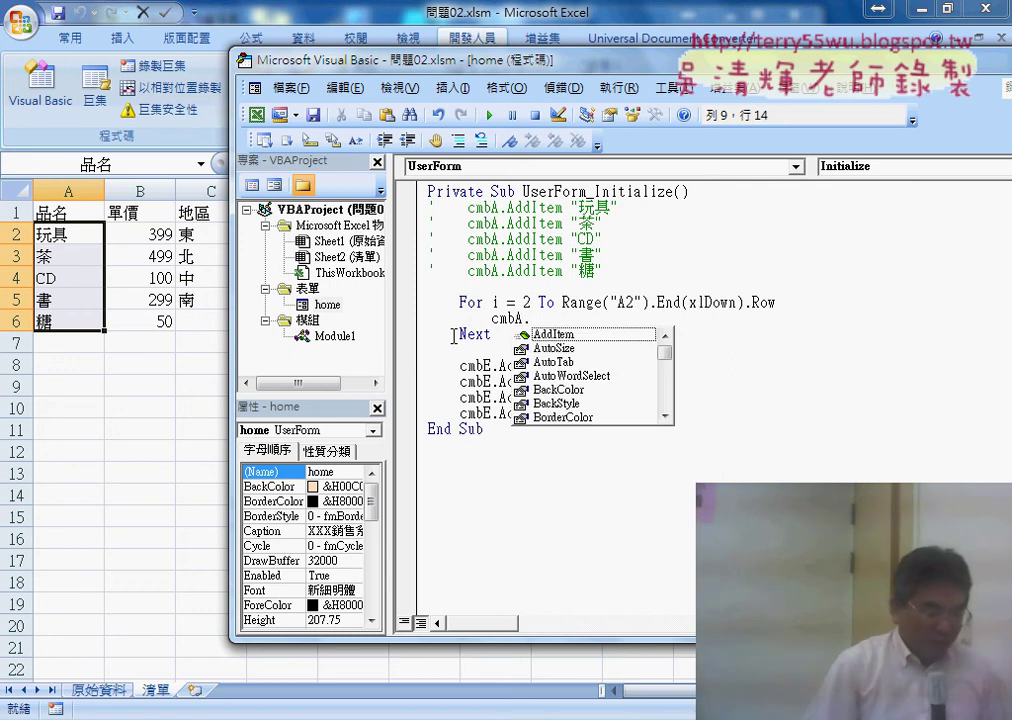
key(space)
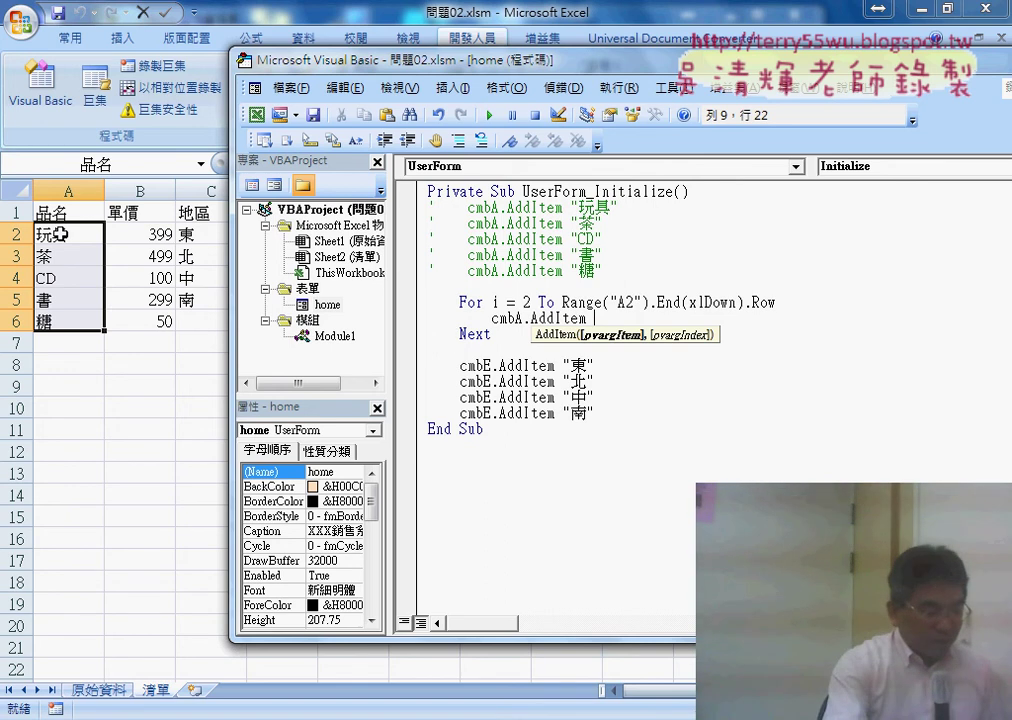
text(ce)
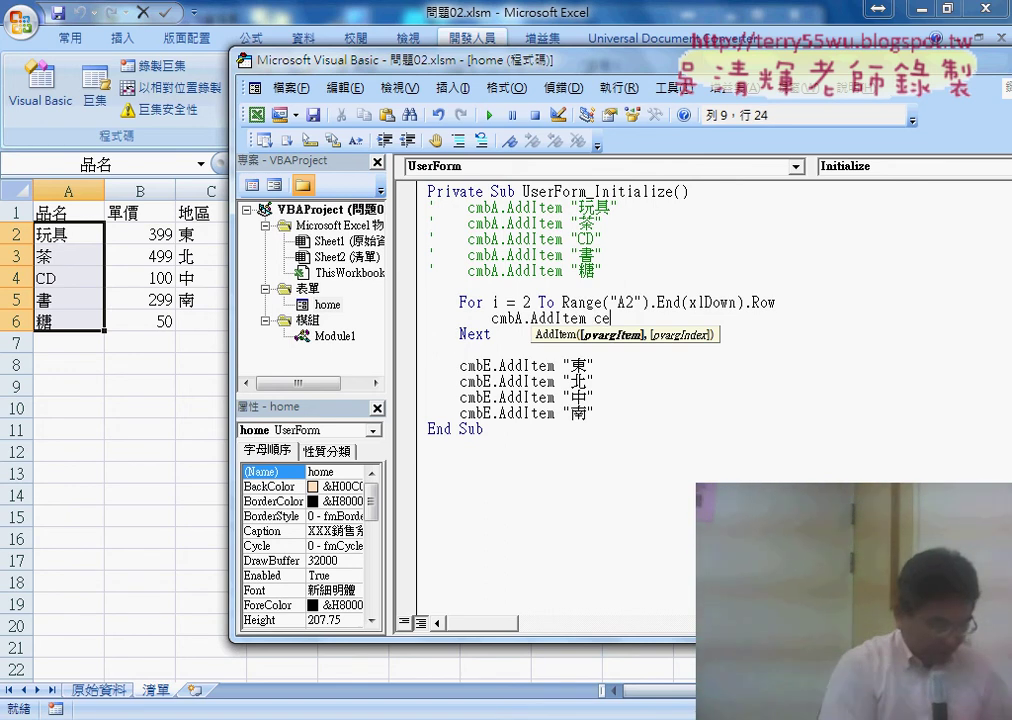
text(lls(i)
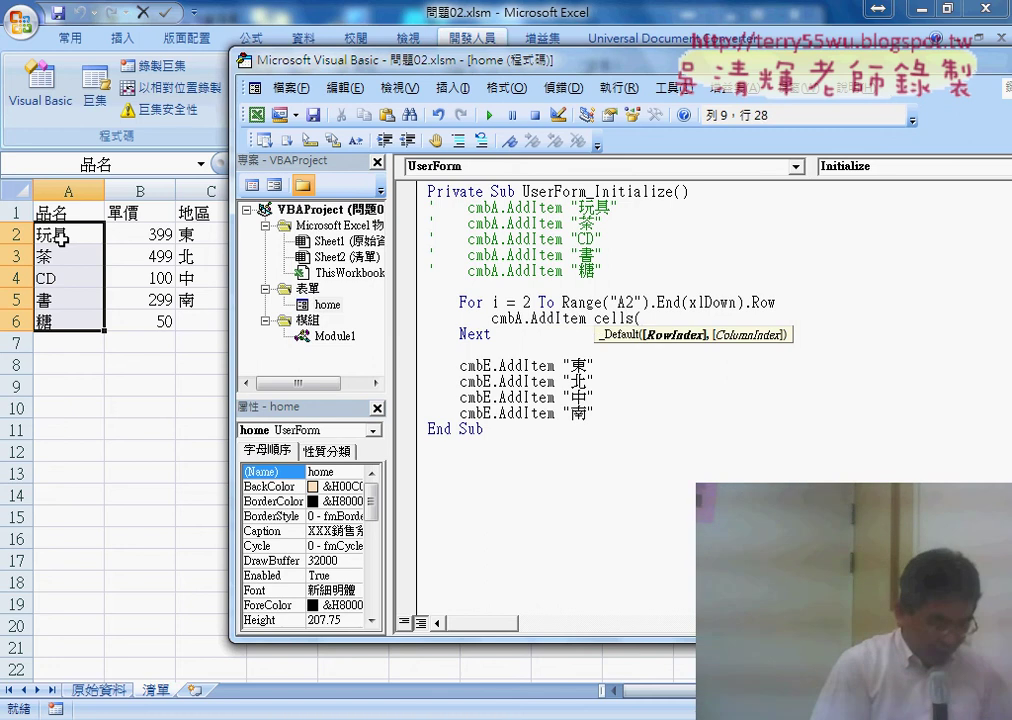
text(,")
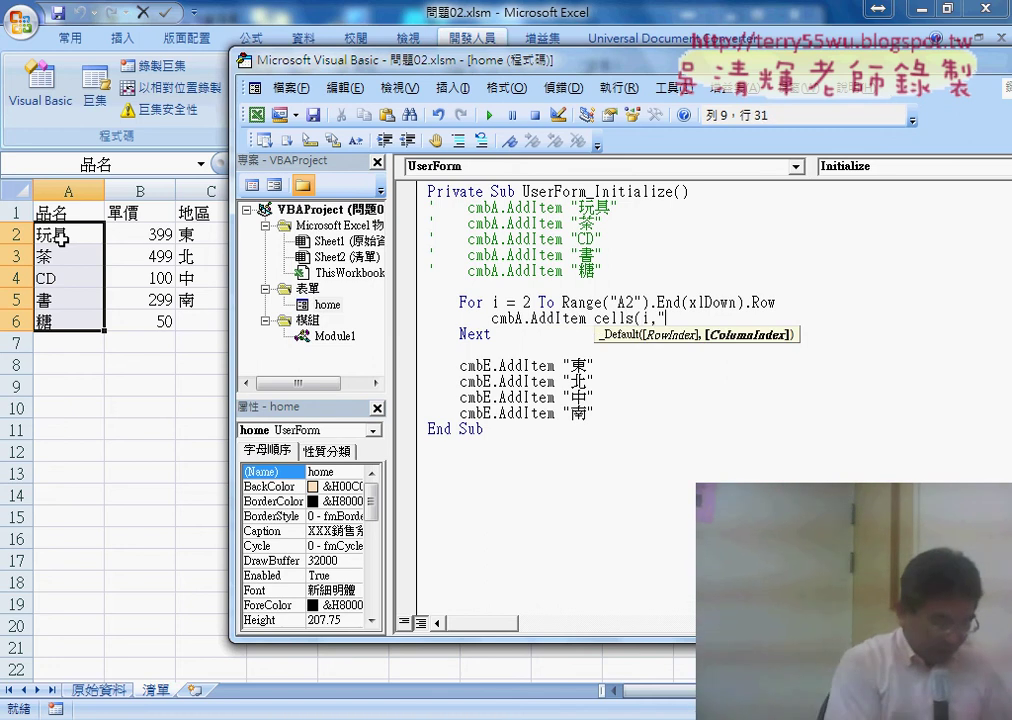
text(A"))
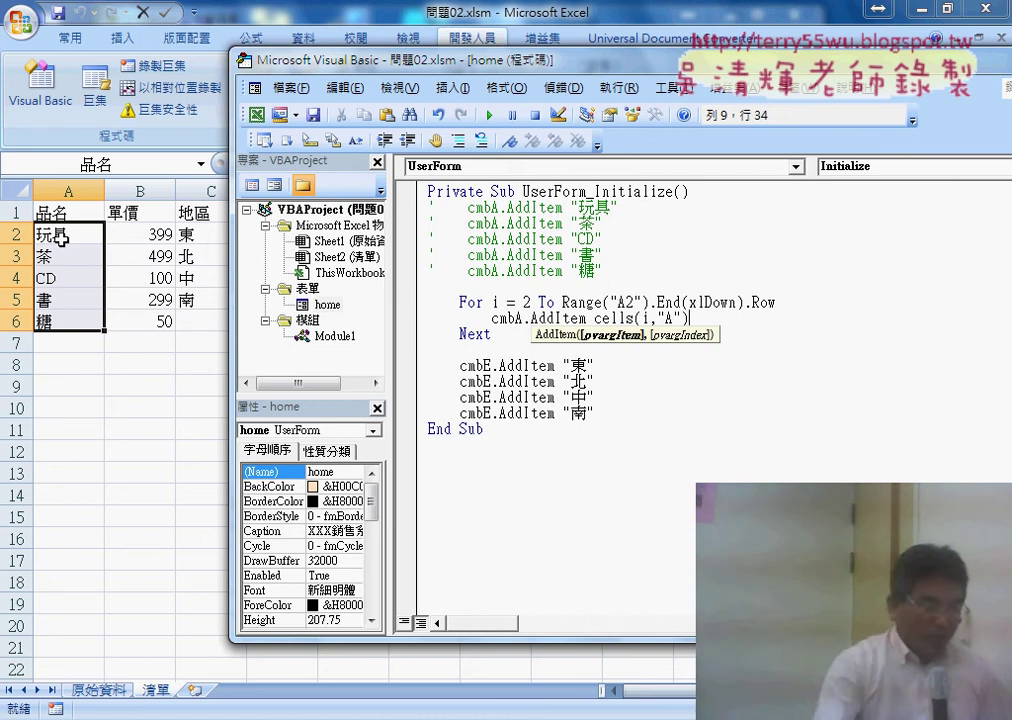
key(Down)
key(Down)
key(Down)
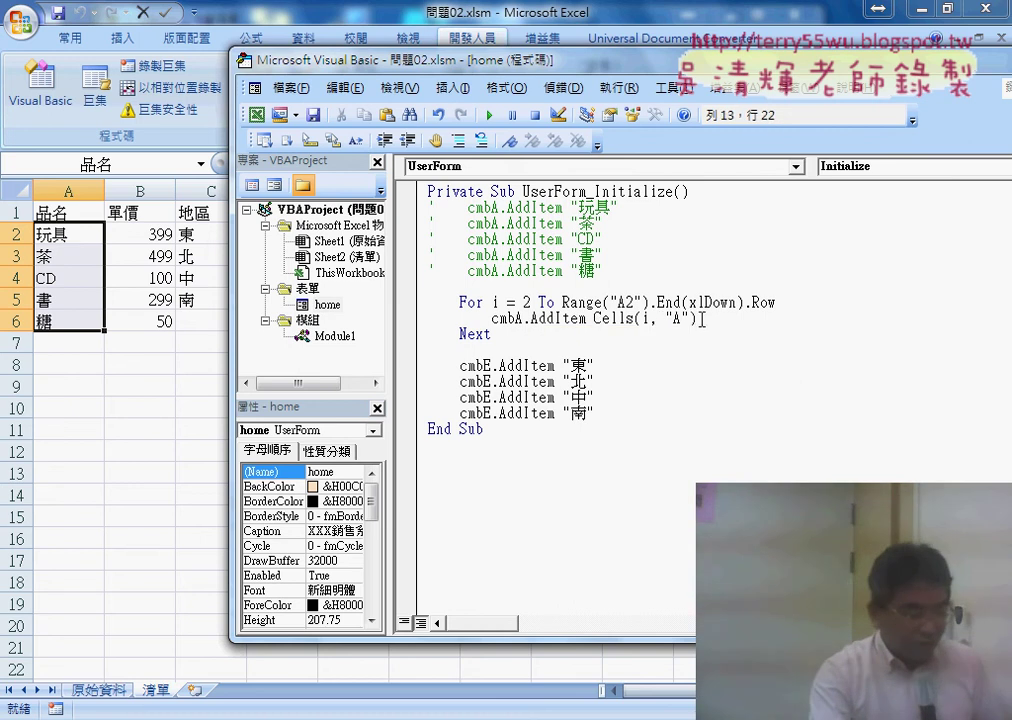
- Highlight the Cells(i, "A") and cmbA.AddItem parts, then view the 原始資料 and 清單 sheets
drag(703, 320, 594, 318)
click(541, 318)
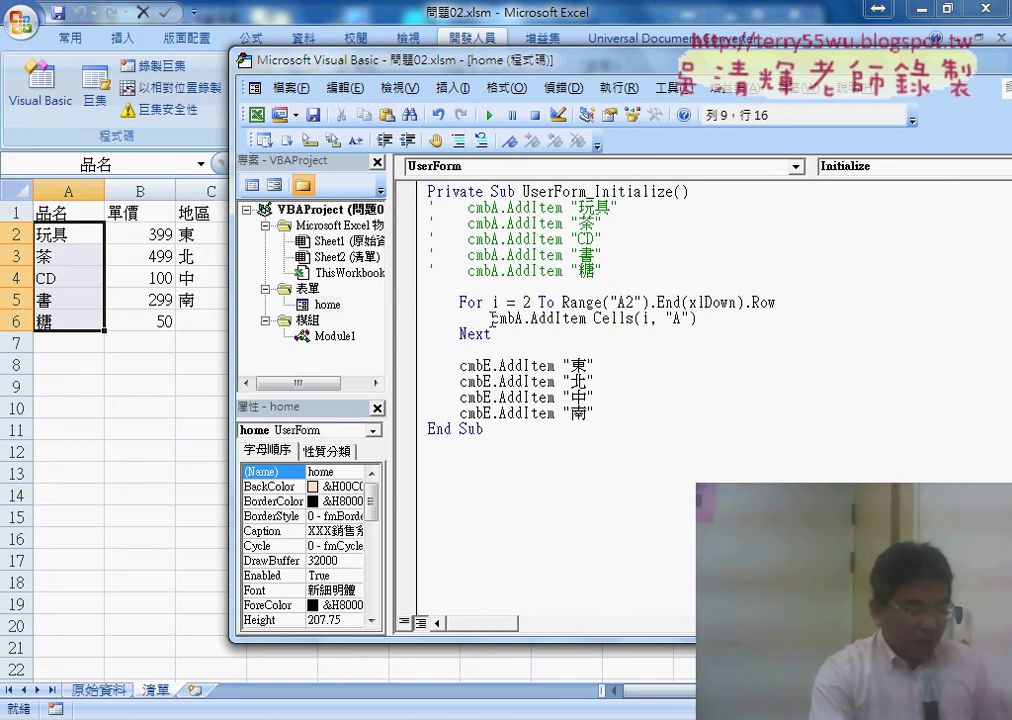
drag(492, 318, 583, 318)
click(443, 328)
click(512, 302)
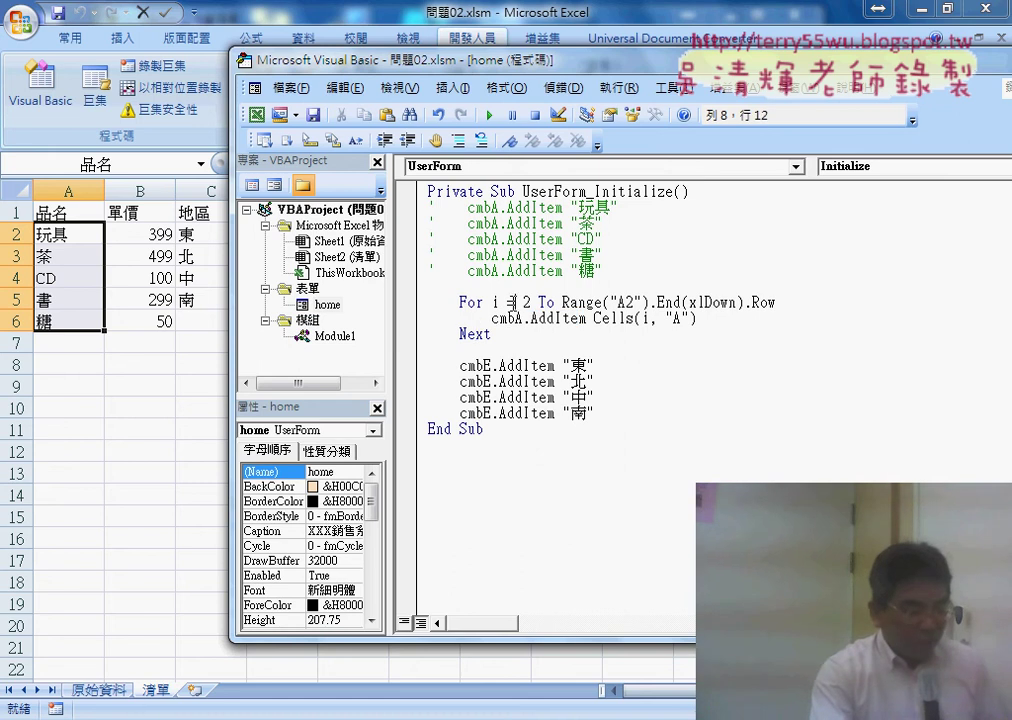
click(478, 334)
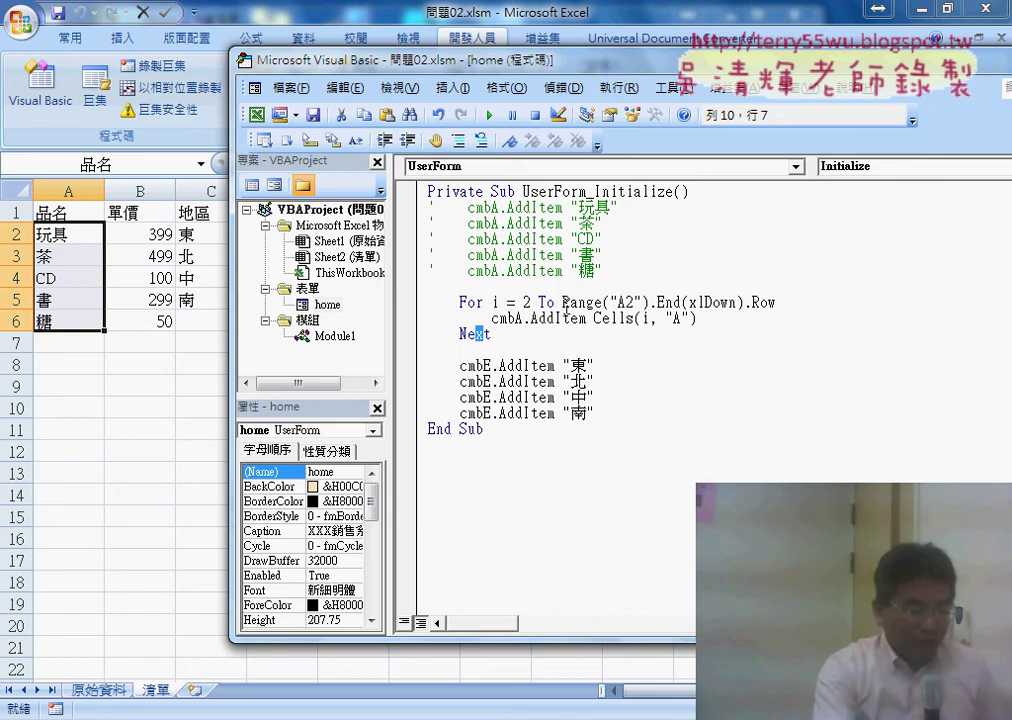
click(99, 692)
click(153, 692)
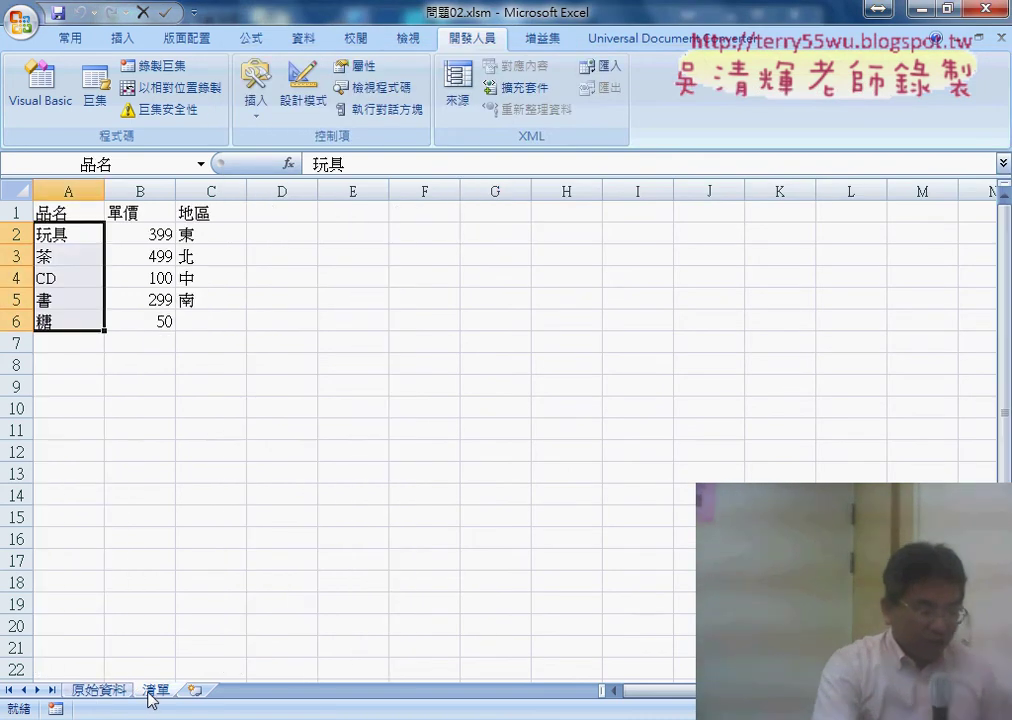
- Qualify Range("A2") on the For line with Sheets("清單")
click(102, 692)
key(alt+F11)
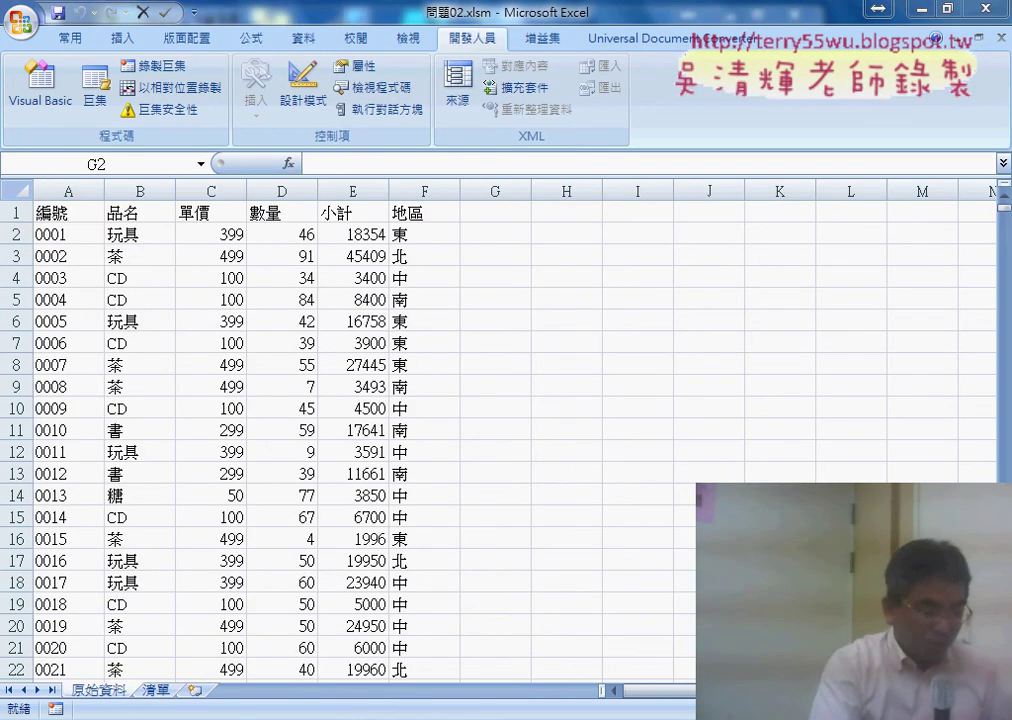
click(563, 302)
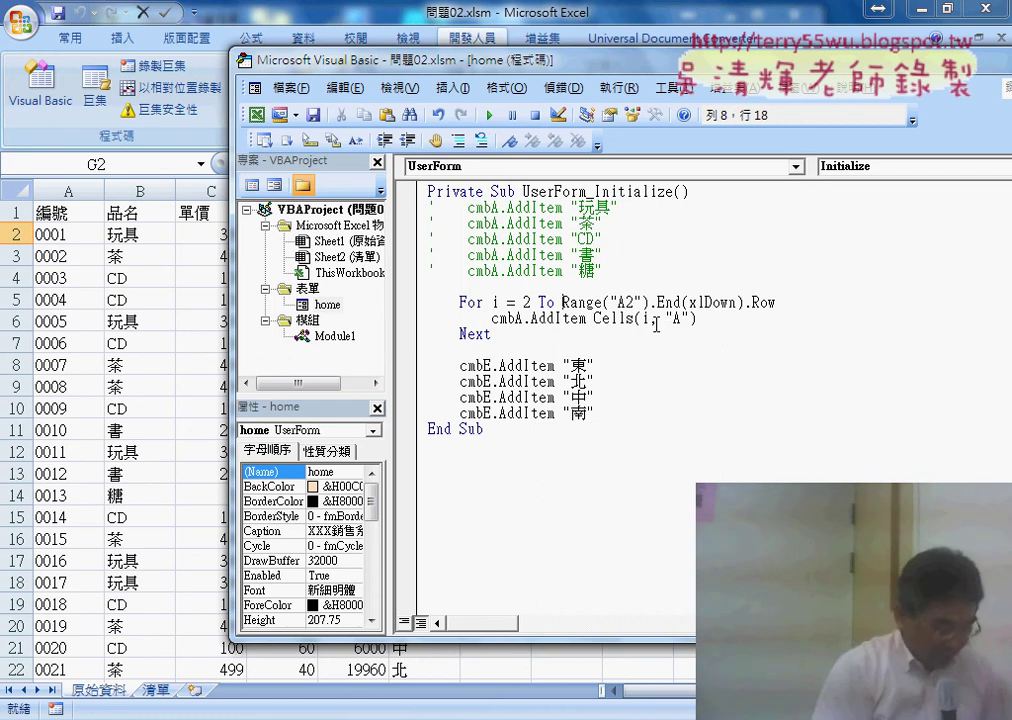
text(s)
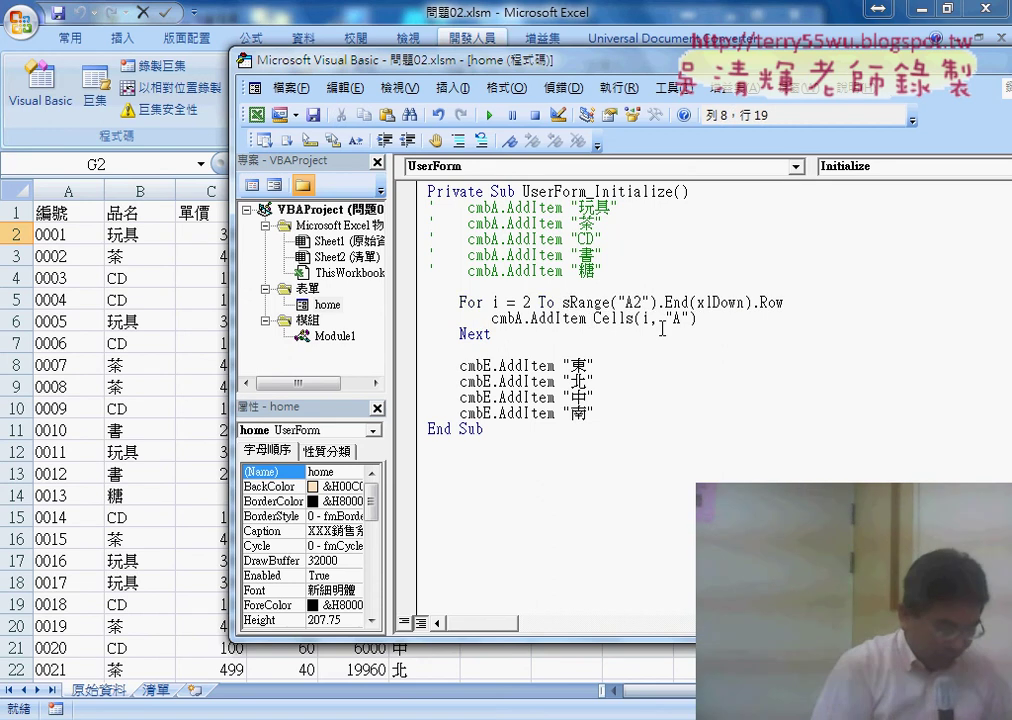
text(hee)
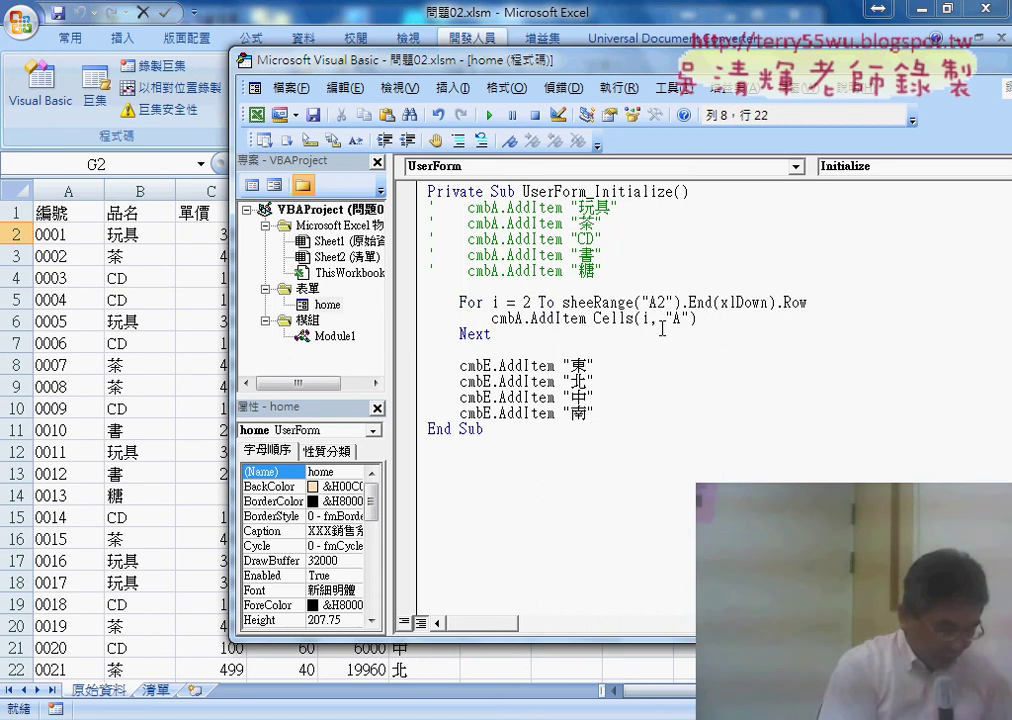
text(ts()
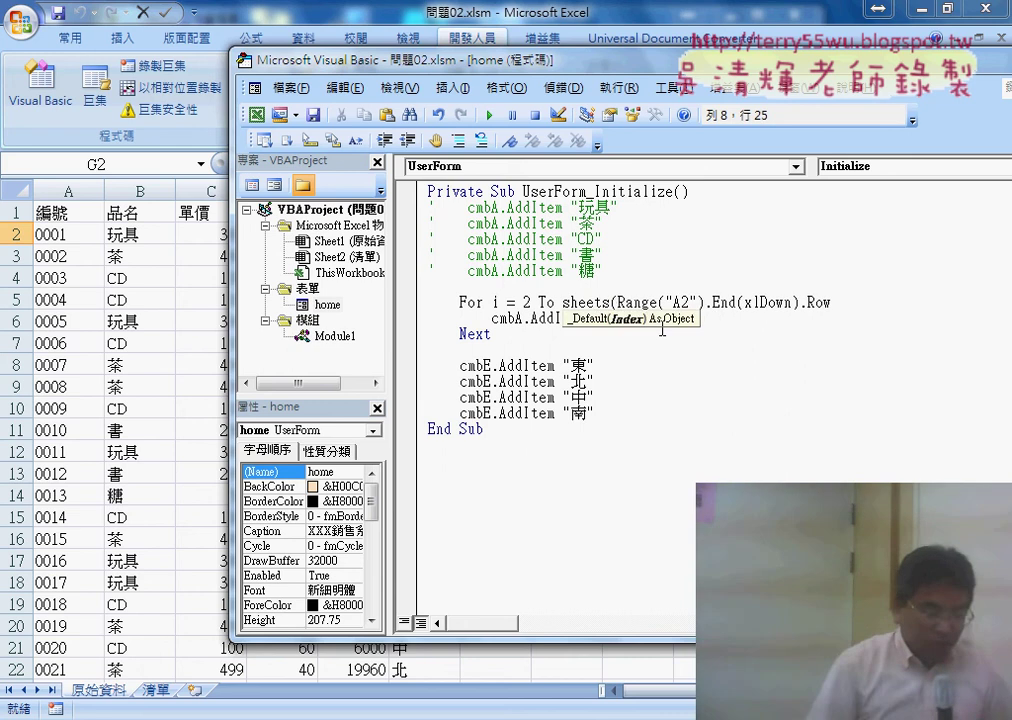
text(")
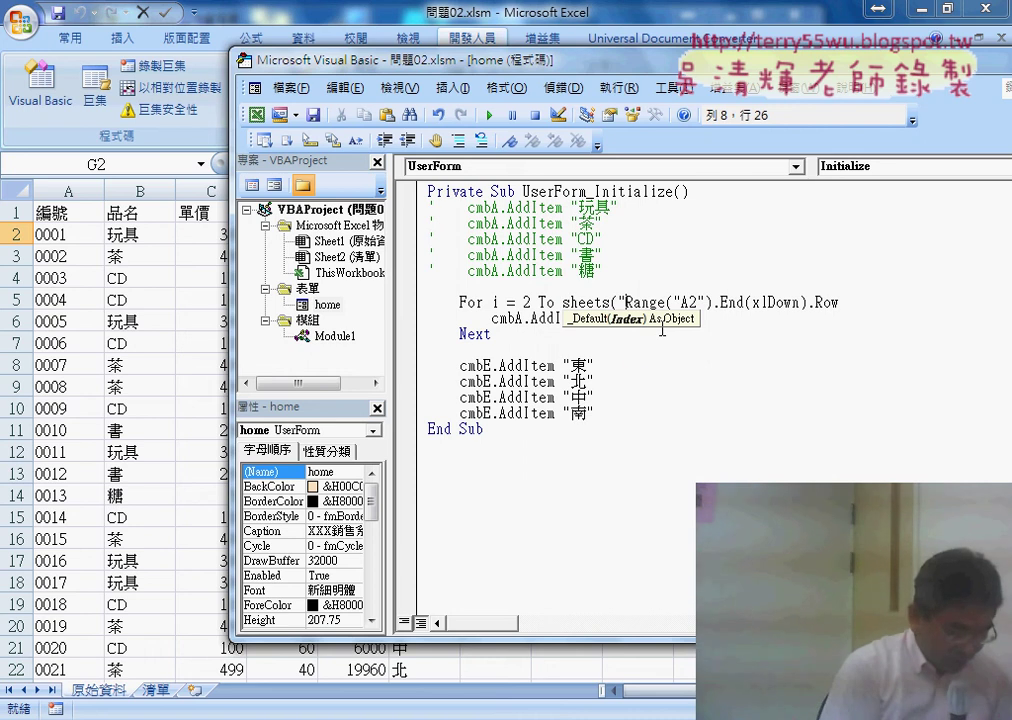
key(ctrl+space)
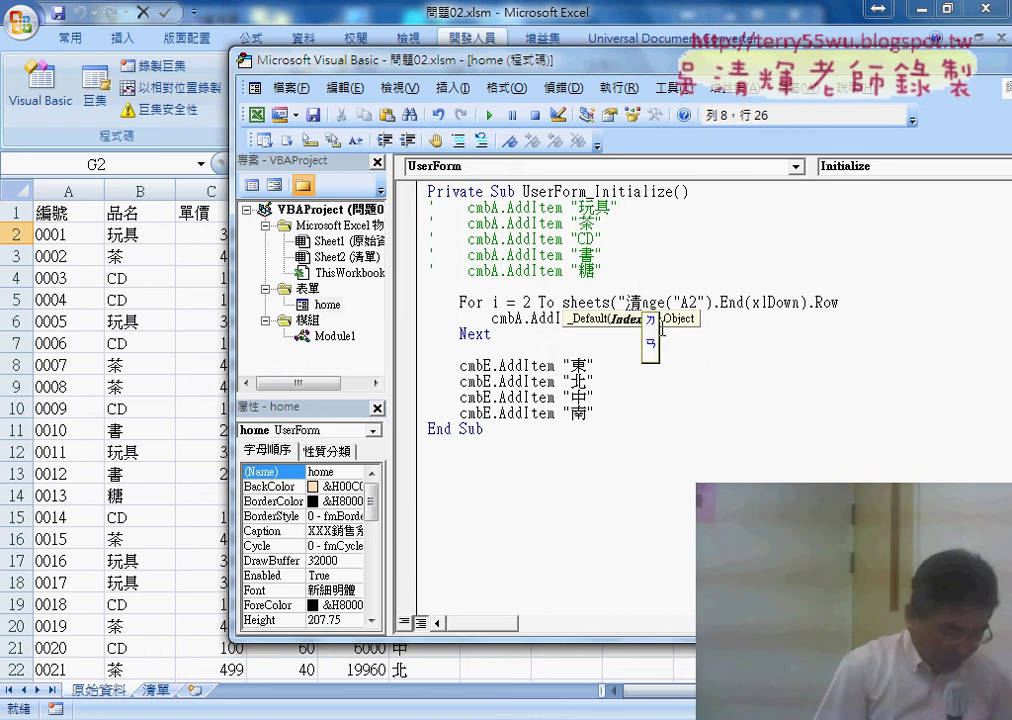
text(清單"))
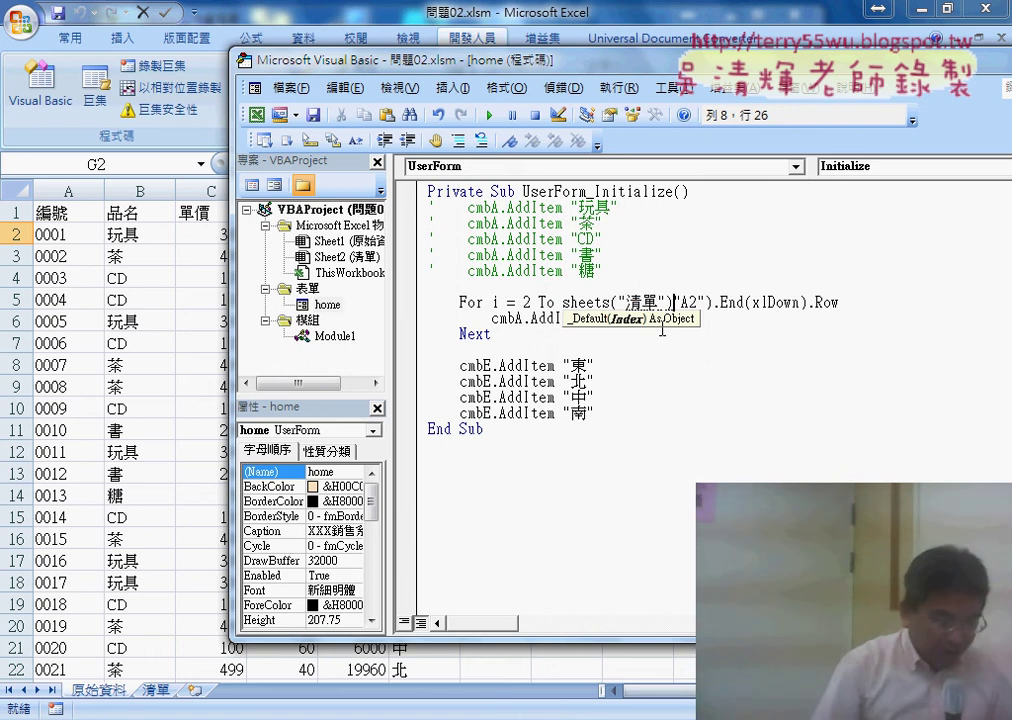
text(.Range()
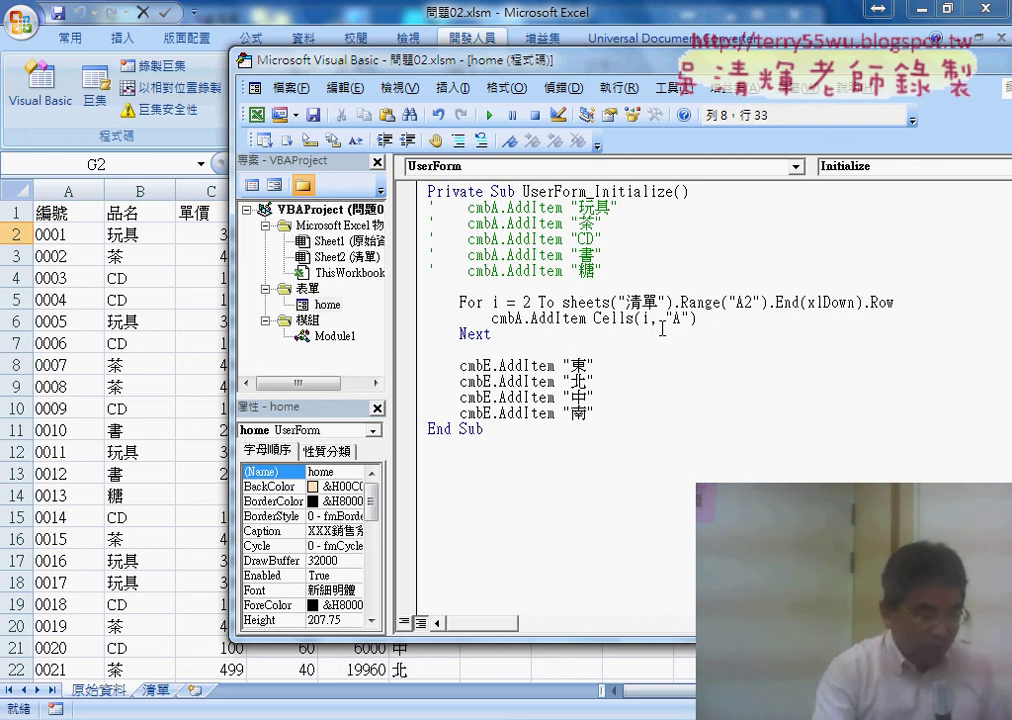
click(723, 322)
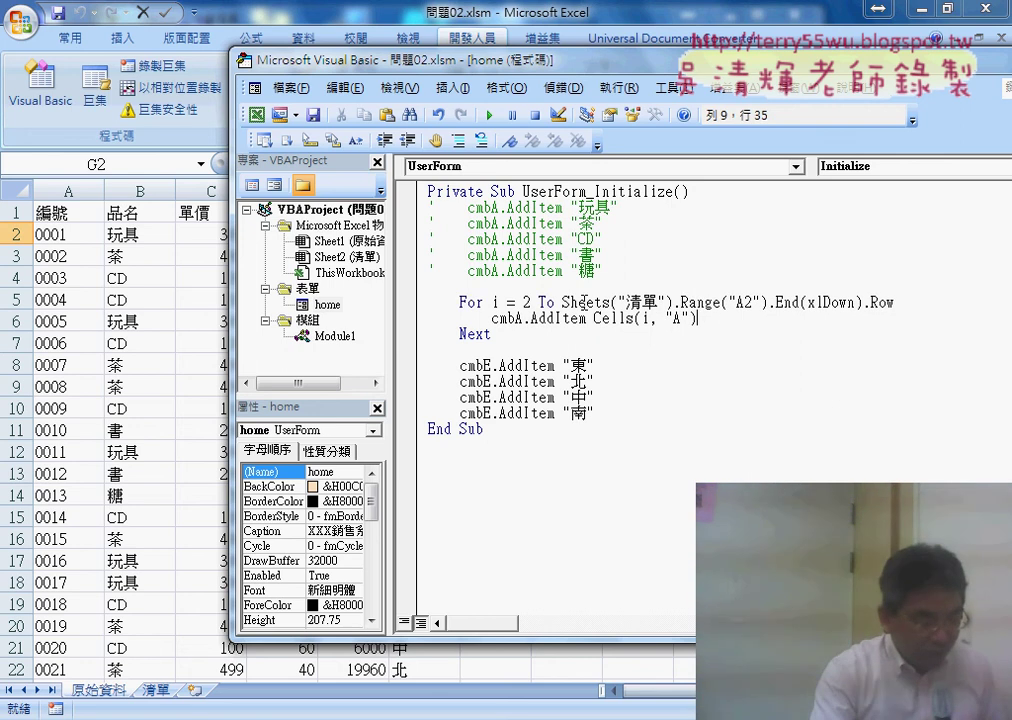
- Copy the Sheets("清單"). qualifier before Cells on the AddItem line
drag(562, 303, 681, 303)
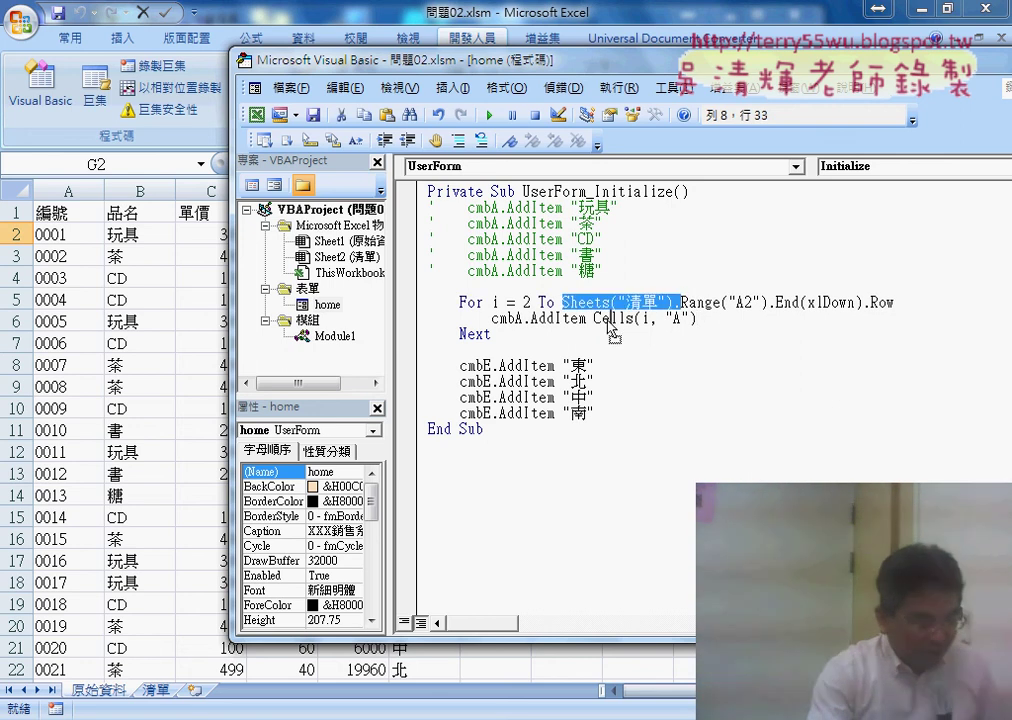
drag(607, 320, 595, 320)
click(672, 383)
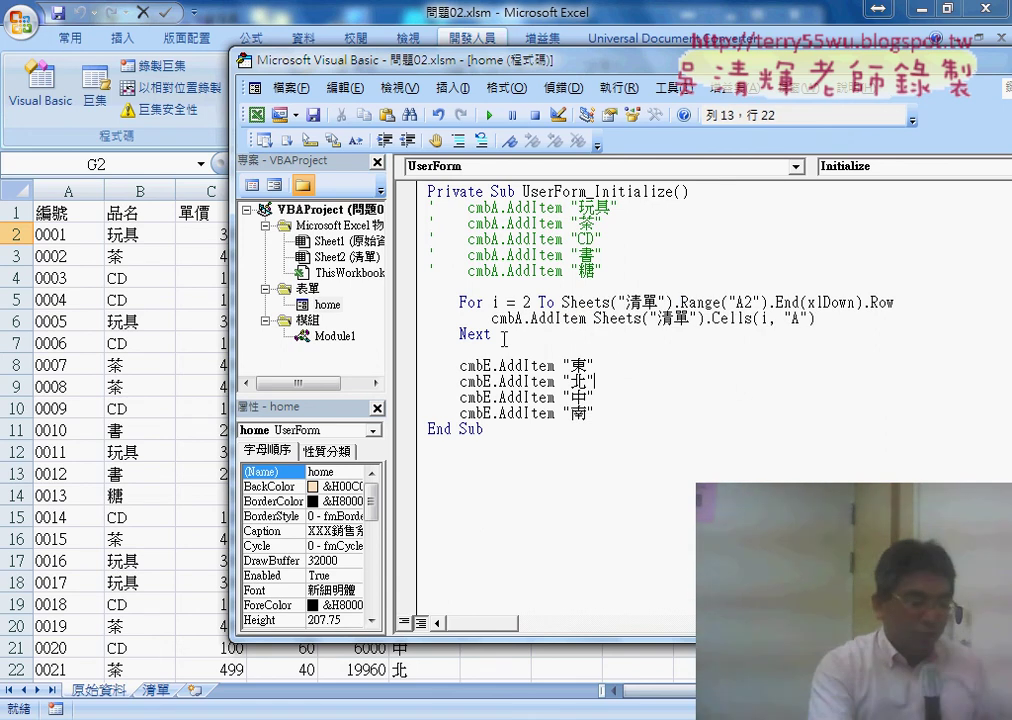
drag(504, 336, 425, 303)
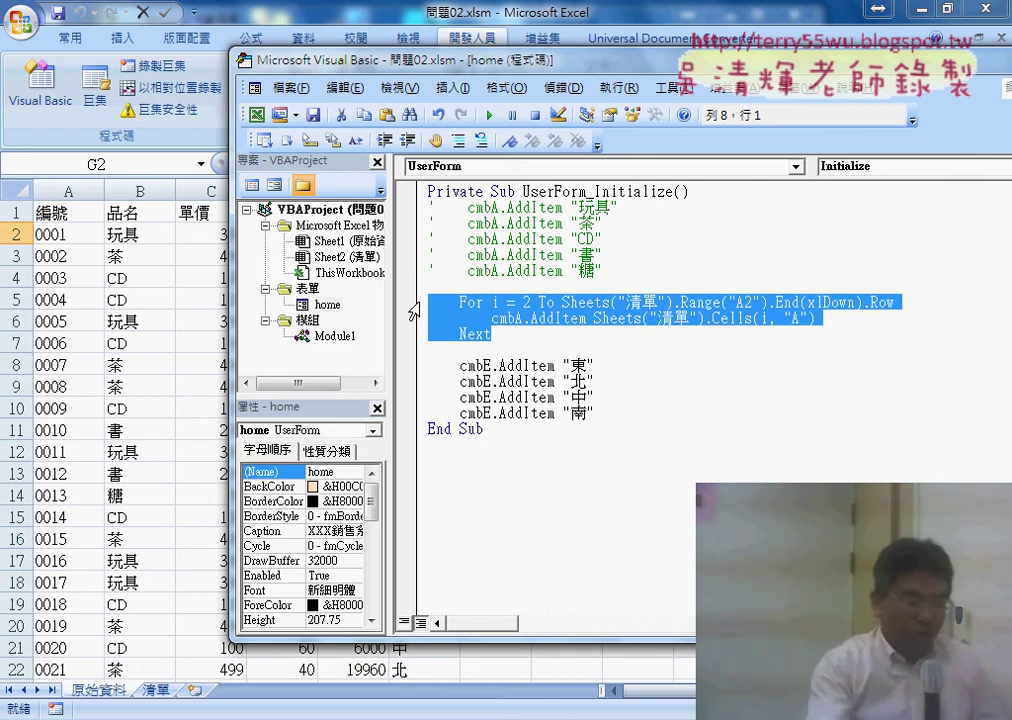
- Set a breakpoint on the For line, run the form, and step to the AddItem line
click(407, 303)
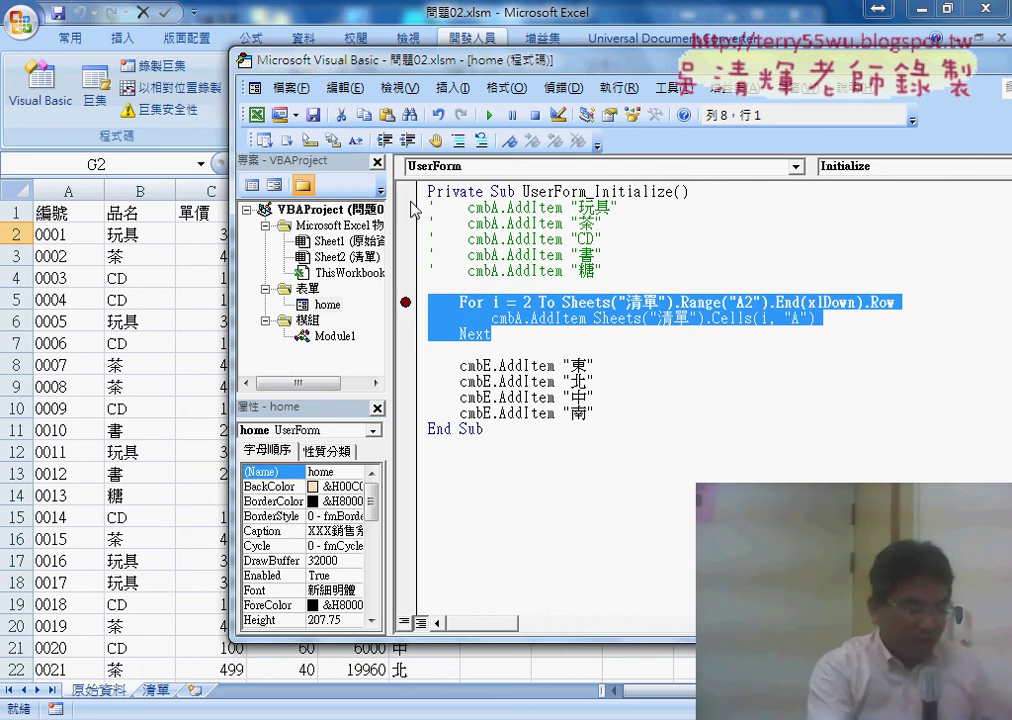
click(489, 115)
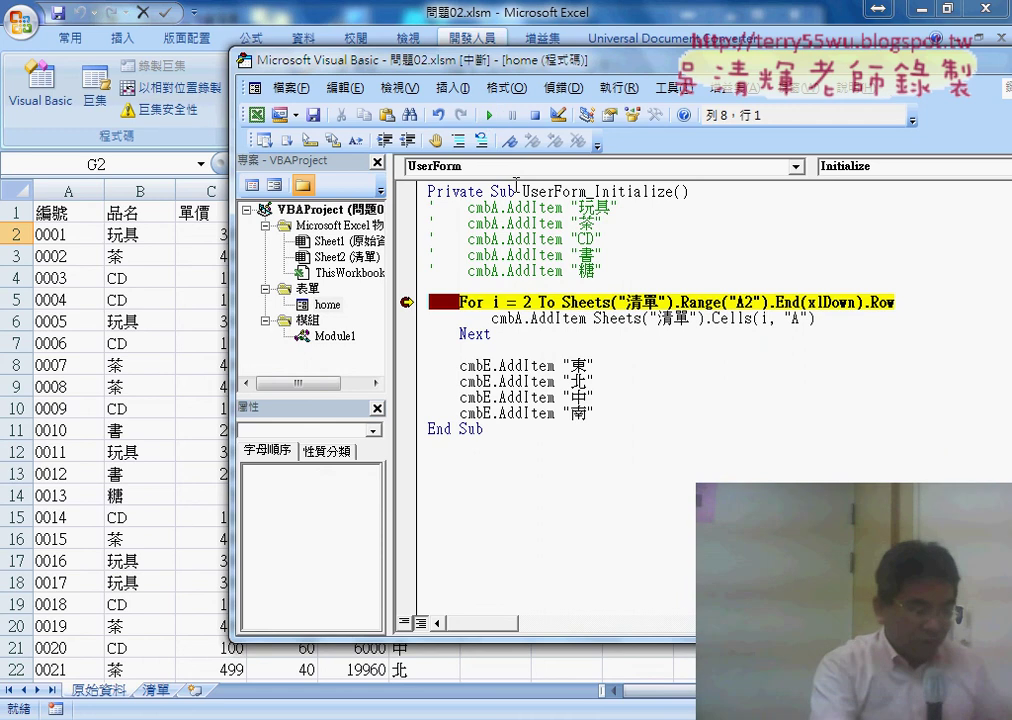
mouse_move(482, 60)
mouse_down()
mouse_move(511, 40)
mouse_move(493, 40)
mouse_up()
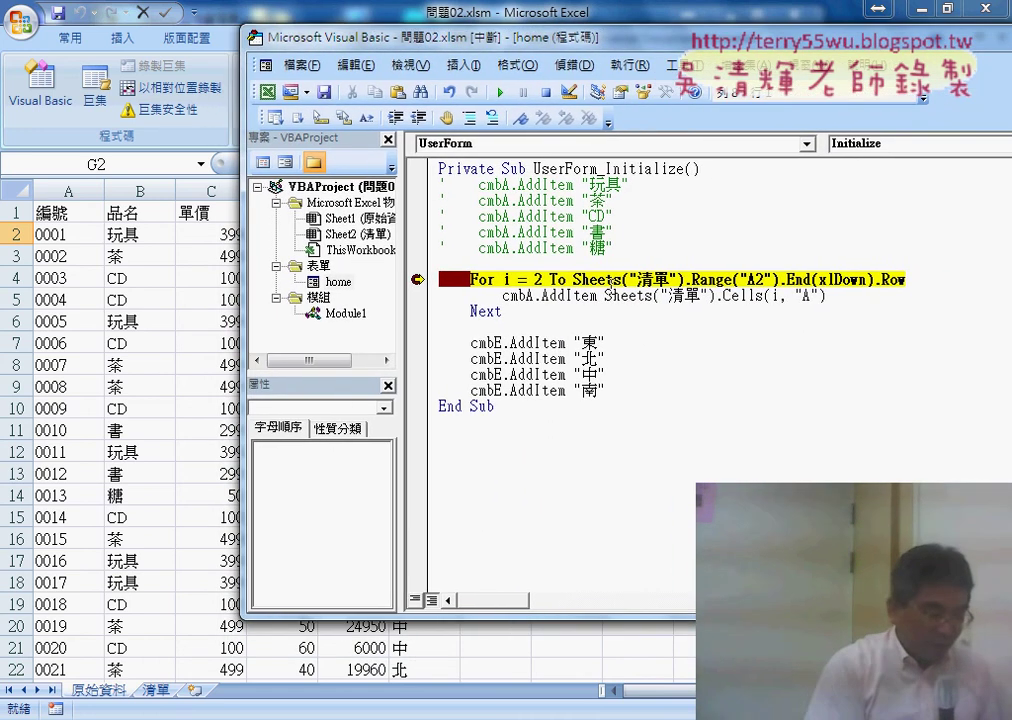
key(F8)
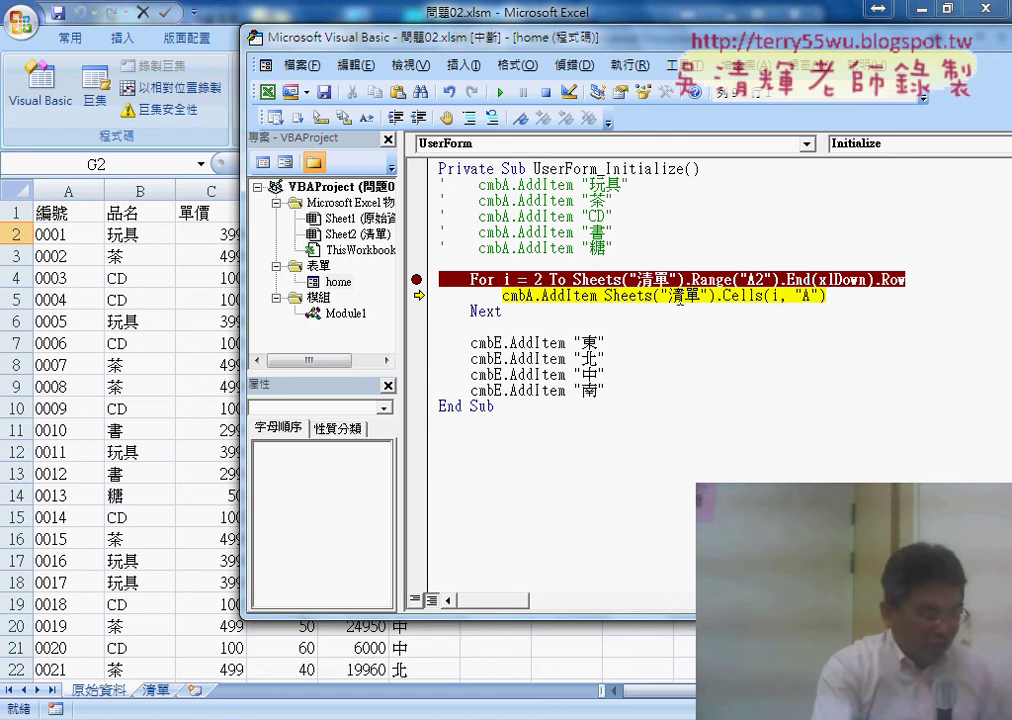
- Continue the run, confirm the product dropdown lists 玩具, 茶, CD, 書 and 糖, then close the form
click(133, 497)
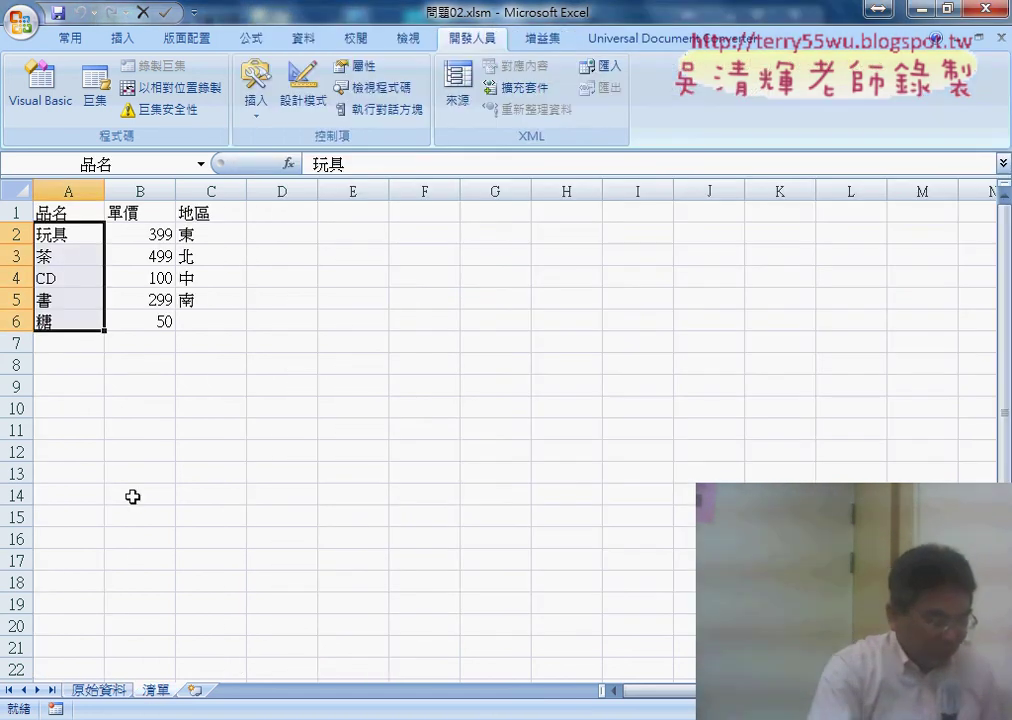
click(230, 719)
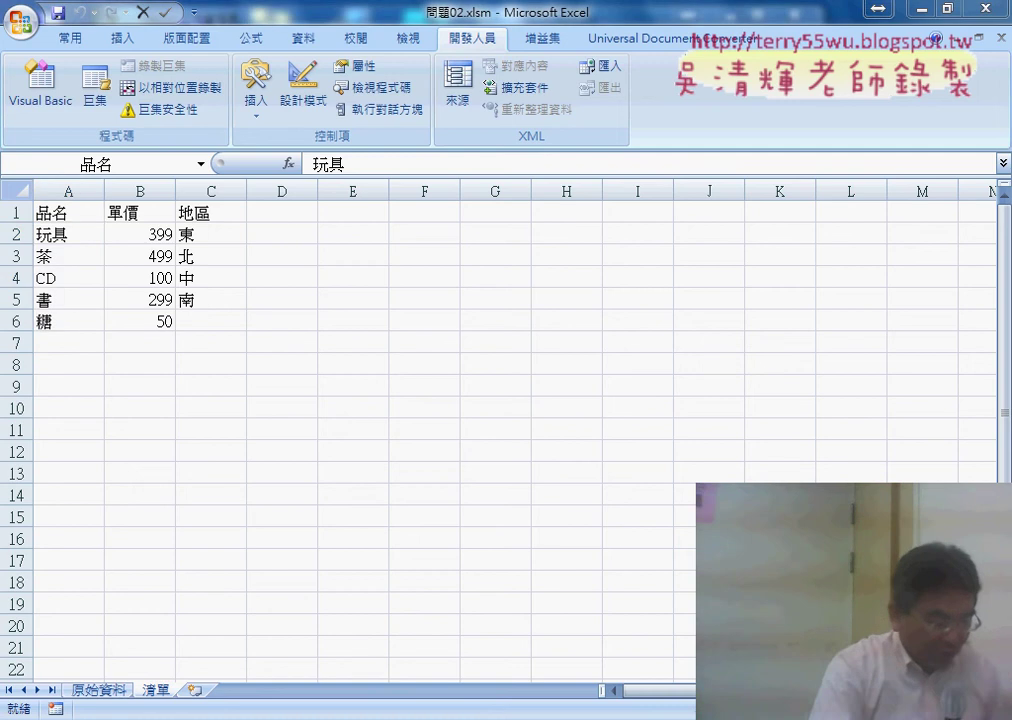
click(540, 640)
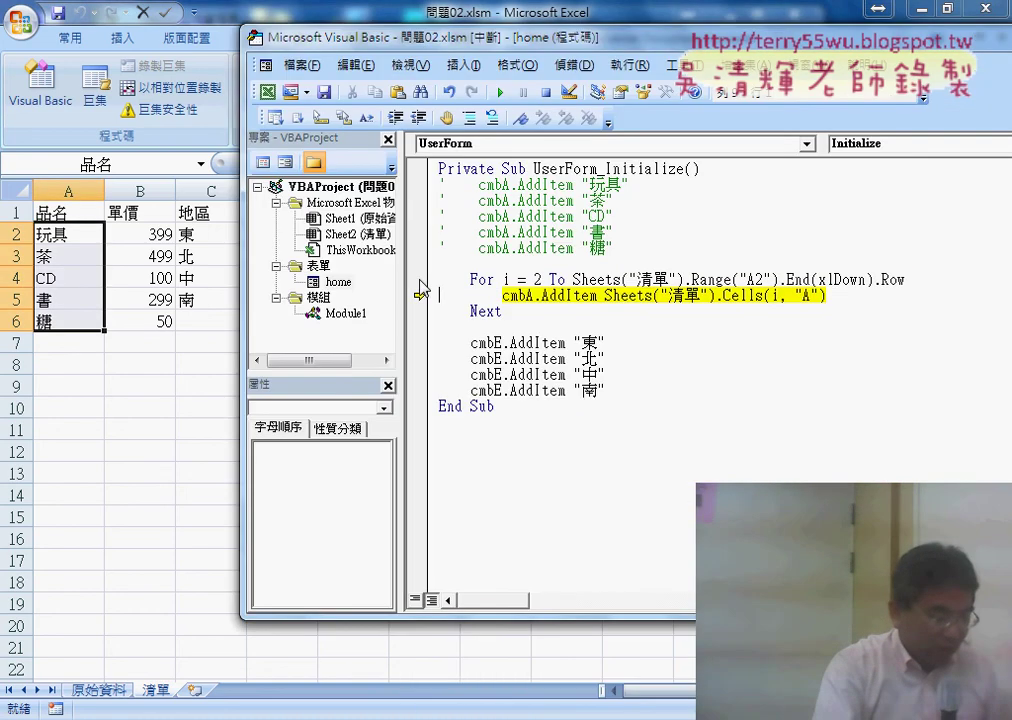
key(F5)
click(564, 288)
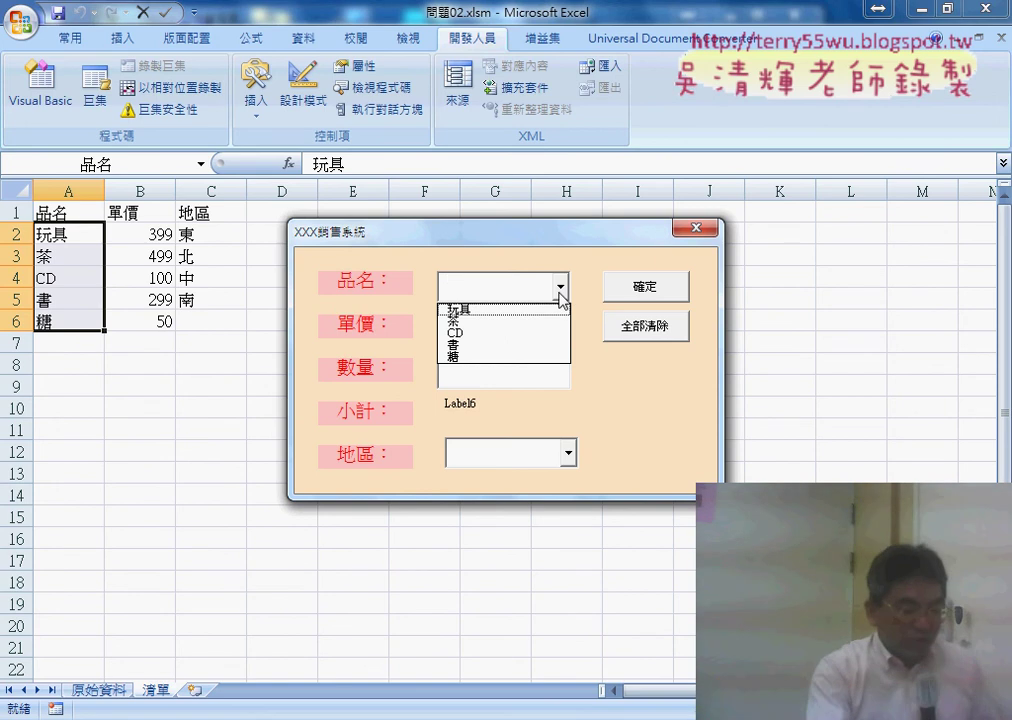
click(695, 232)
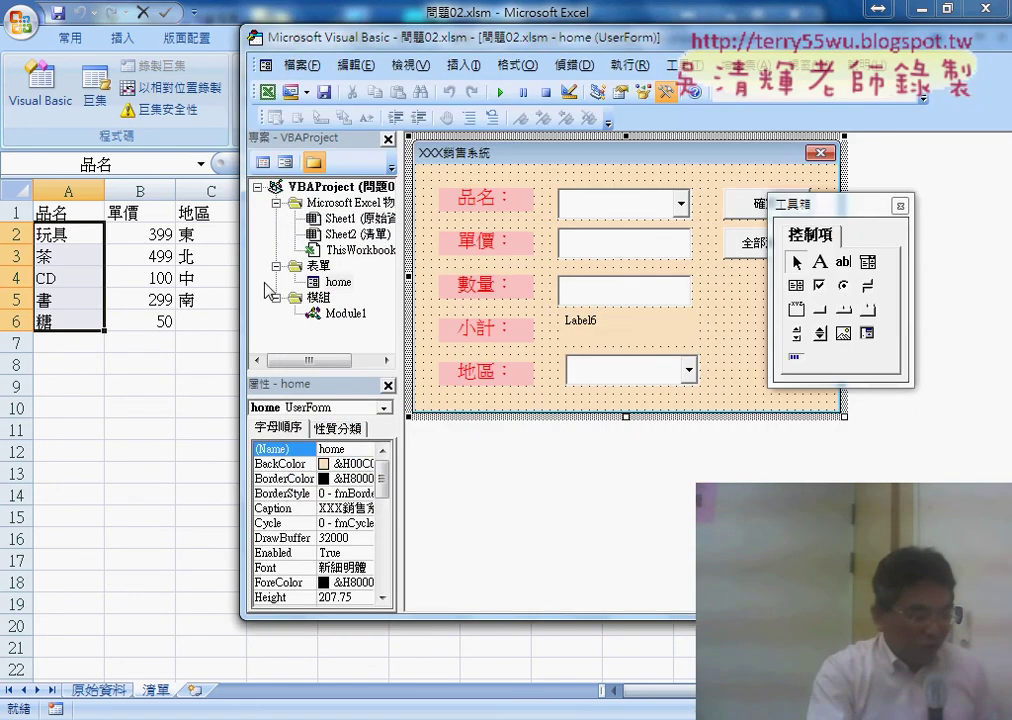
- Enter 球 in A7 and price 60 in B7, then select A2:A7
click(74, 342)
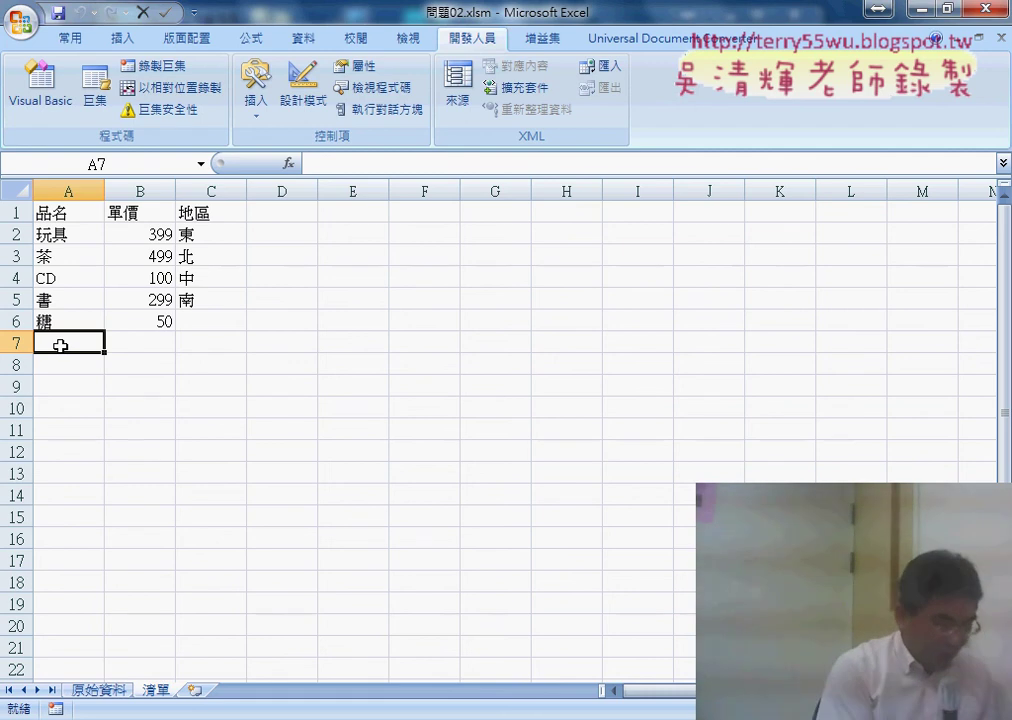
text(<)
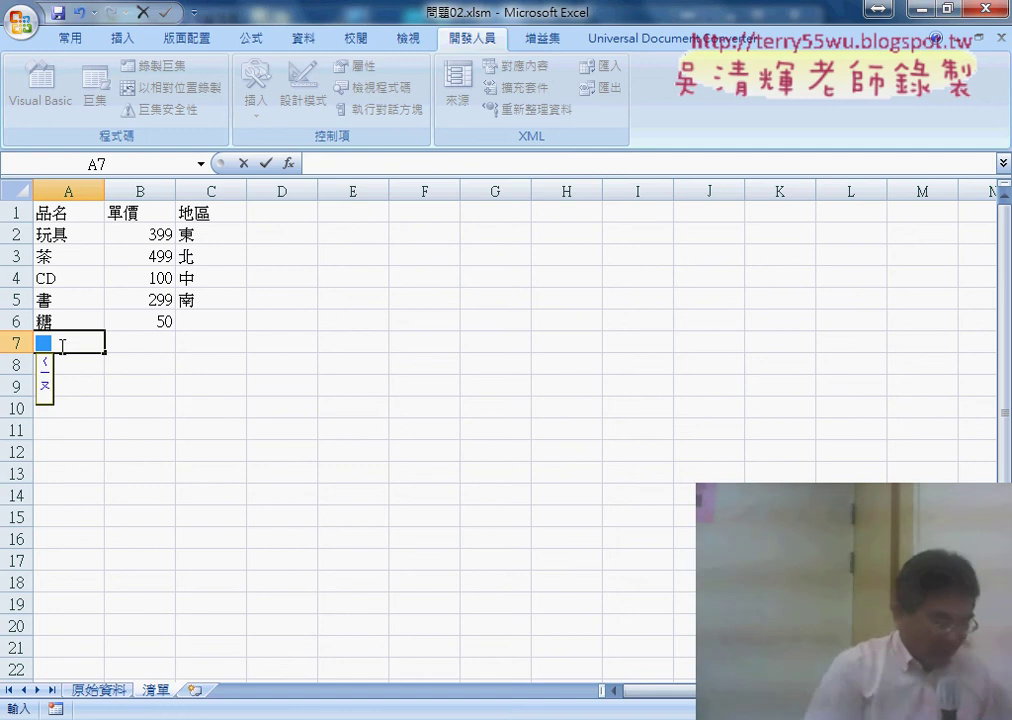
text(球)
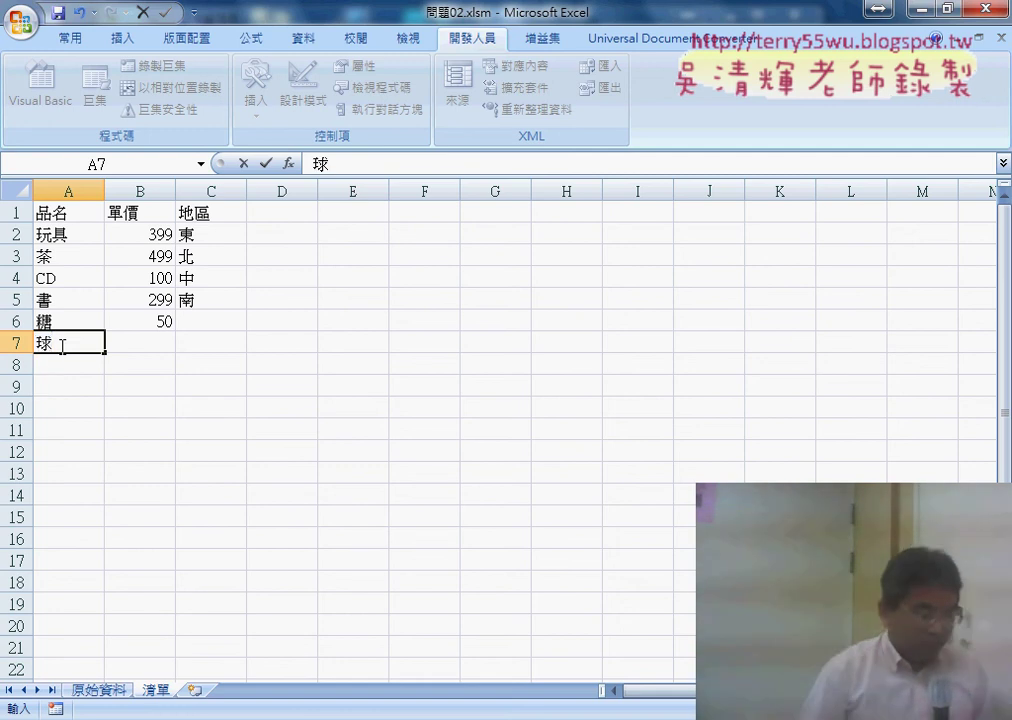
key(Return)
click(133, 340)
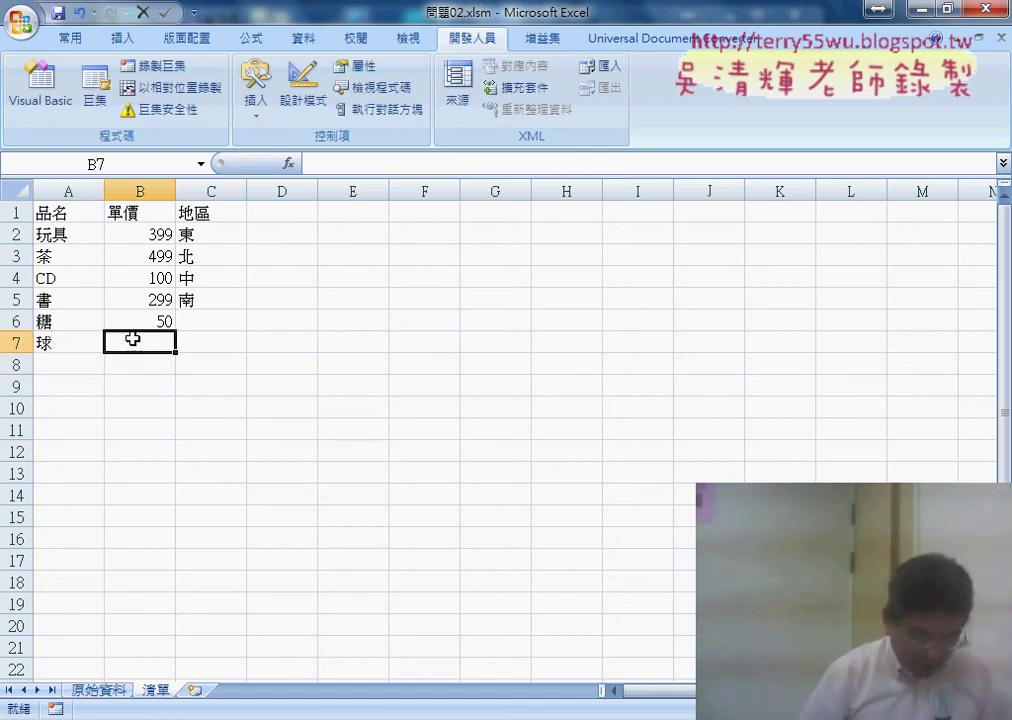
text(60)
key(Return)
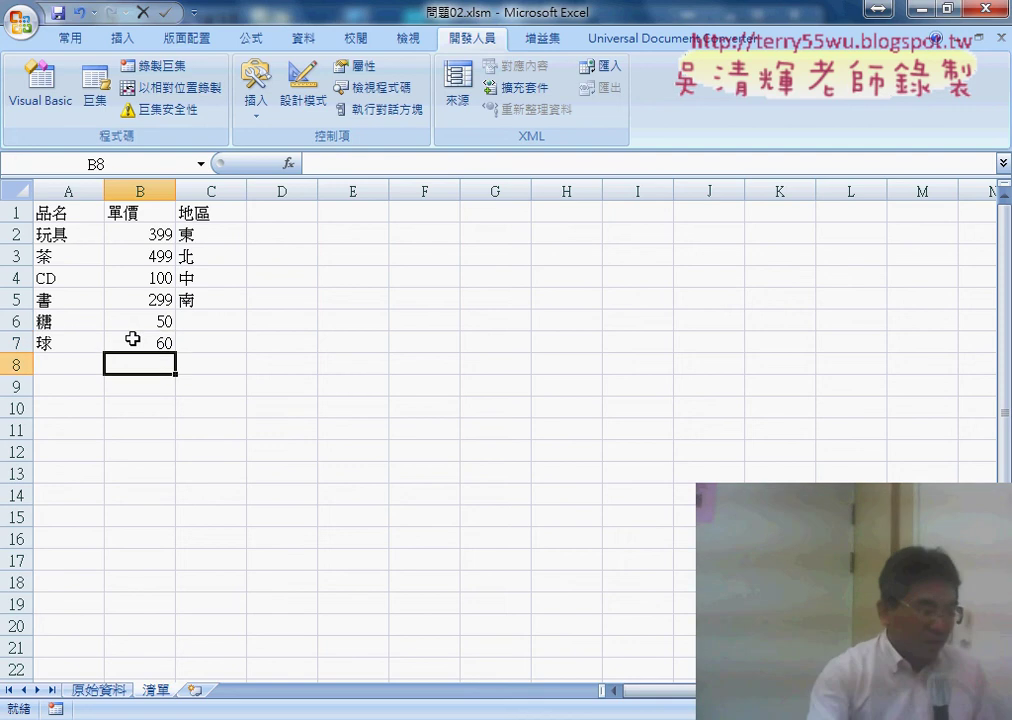
click(62, 233)
drag(62, 233, 68, 350)
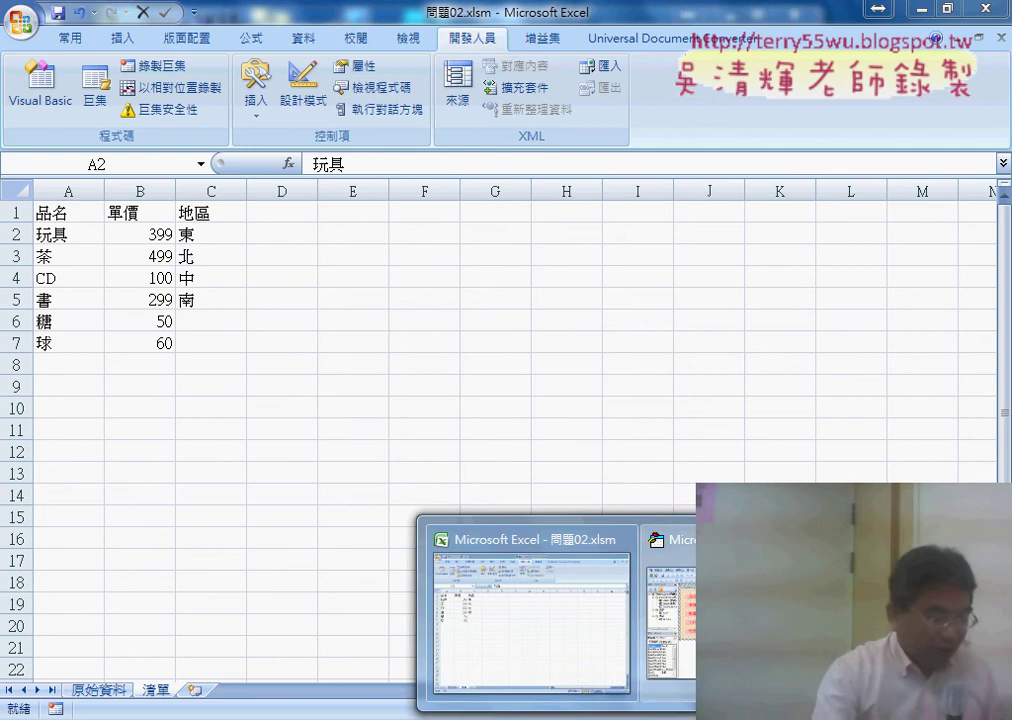
- Rerun the form, confirm the product dropdown now includes 球, and close it
click(651, 686)
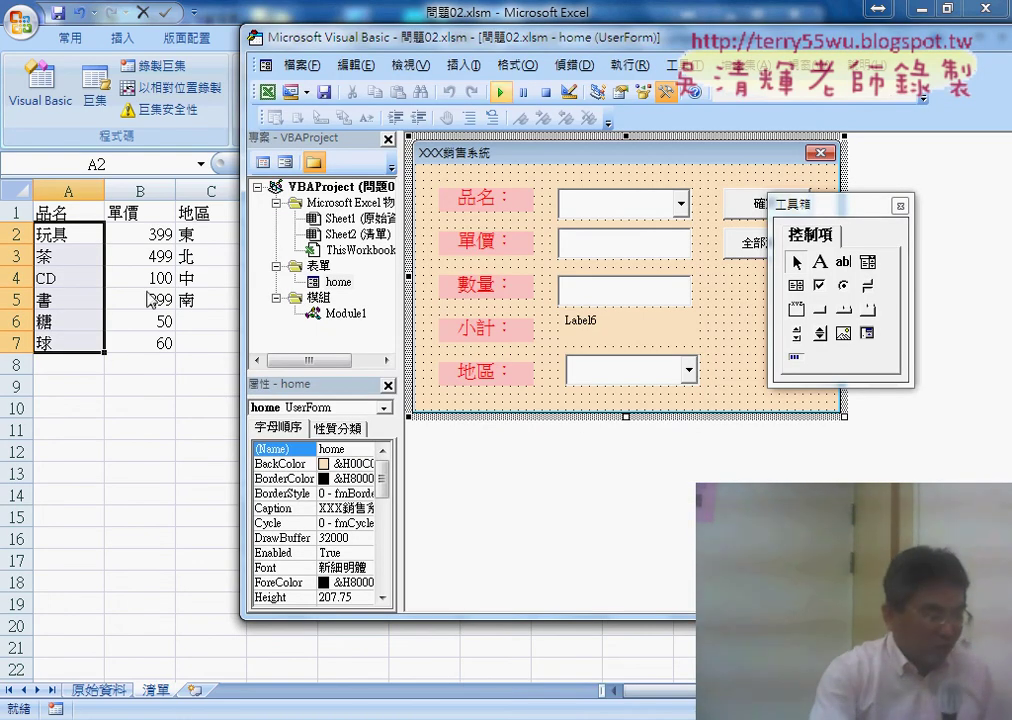
click(502, 93)
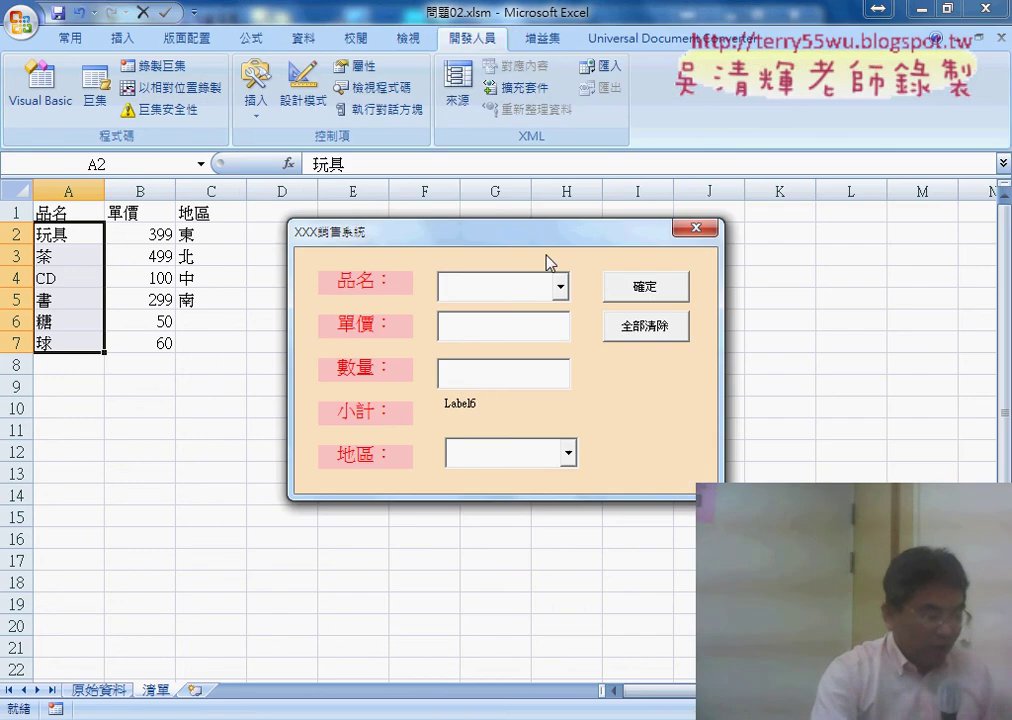
click(560, 287)
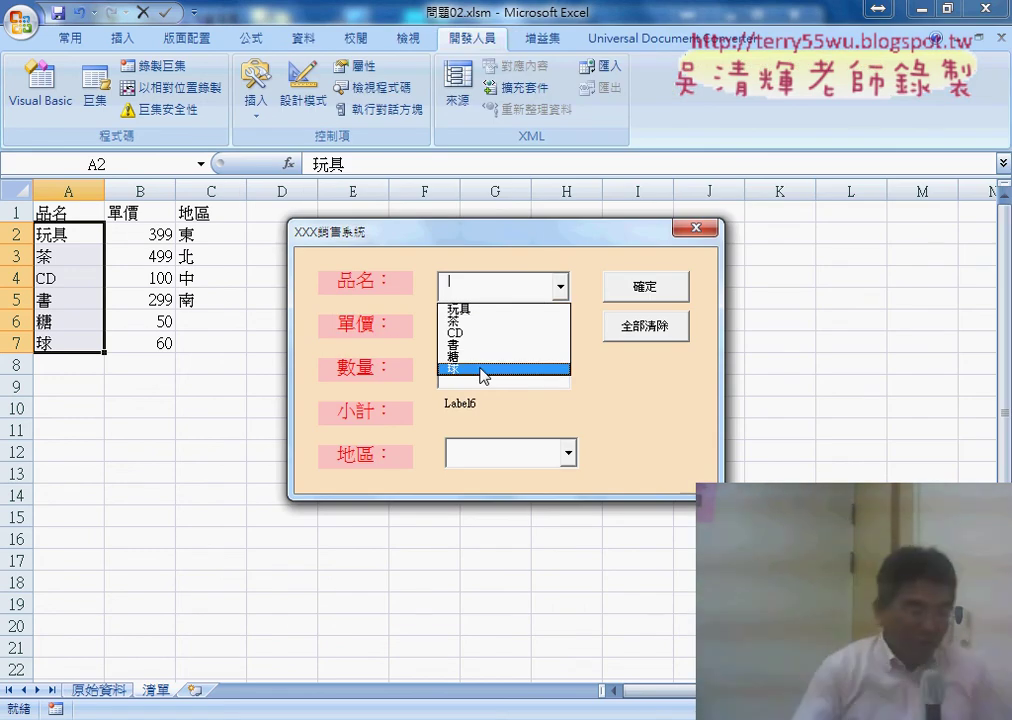
click(694, 231)
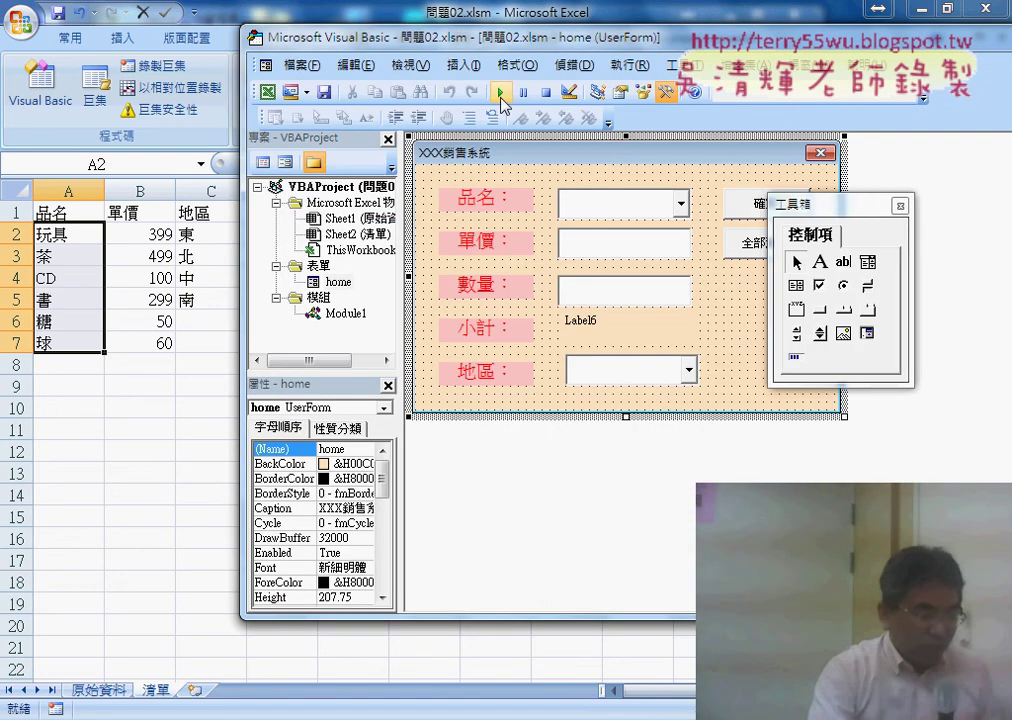
- Comment out the four hard-coded cmbE.AddItem region lines in UserForm_Initialize
key(F7)
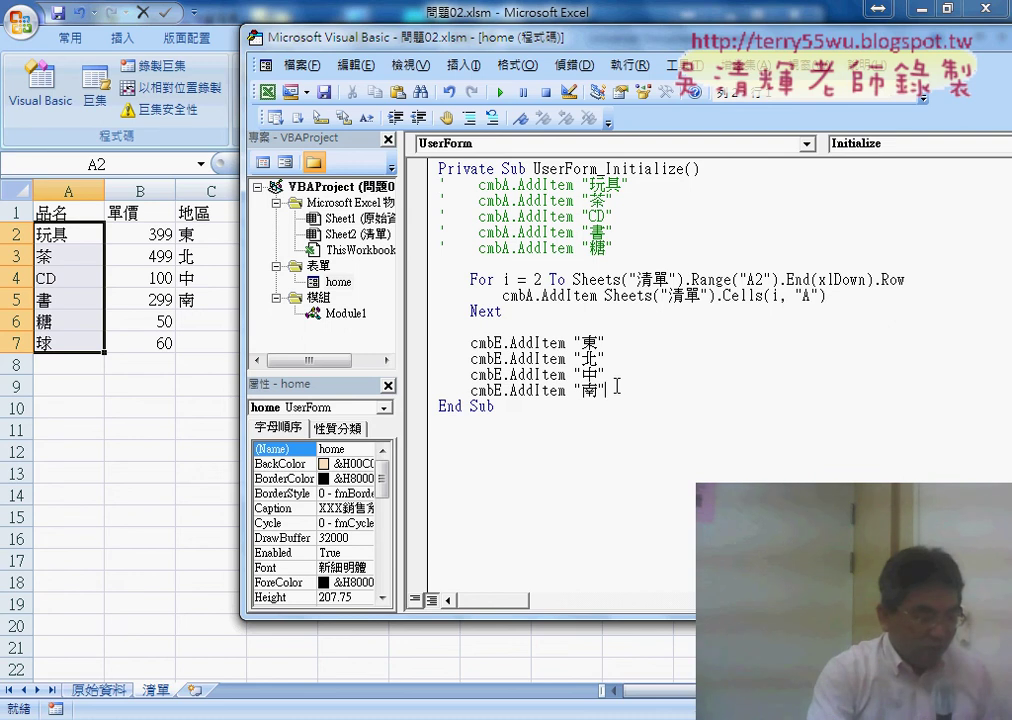
drag(617, 388, 440, 343)
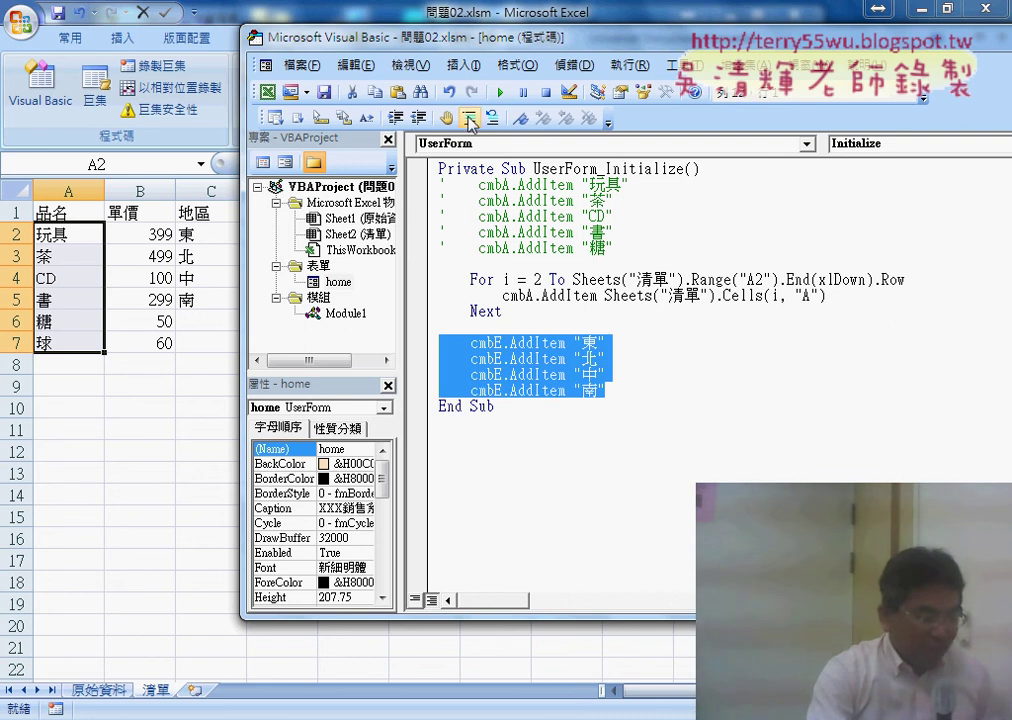
click(480, 124)
- Copy the For…Next product loop onto a new blank line above End Sub
click(591, 388)
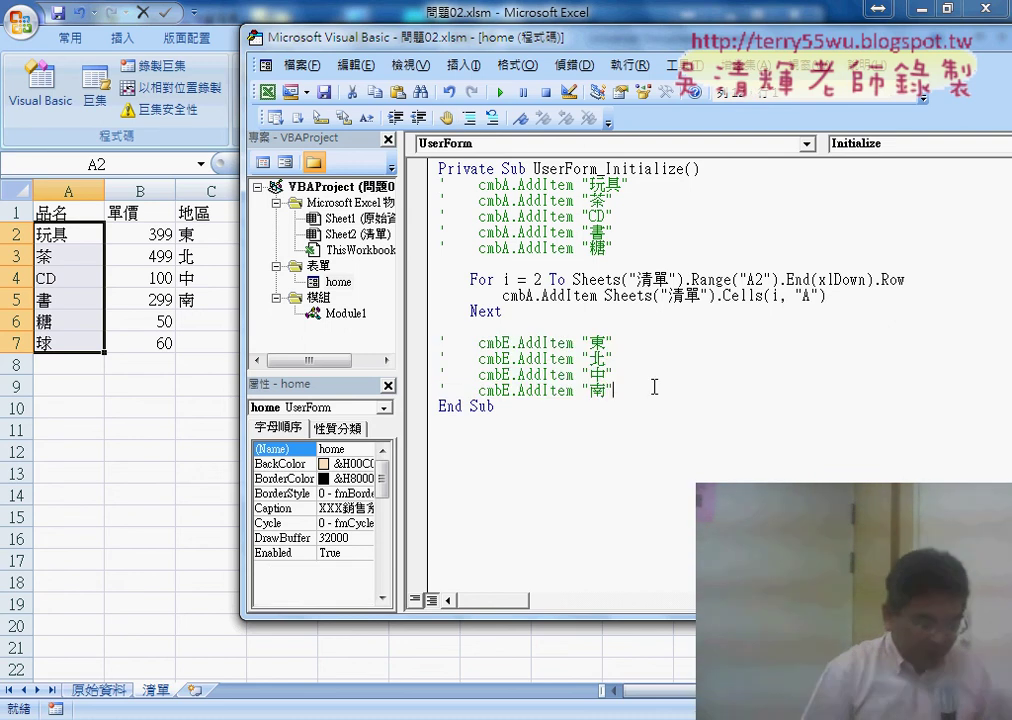
key(Return)
key(Return)
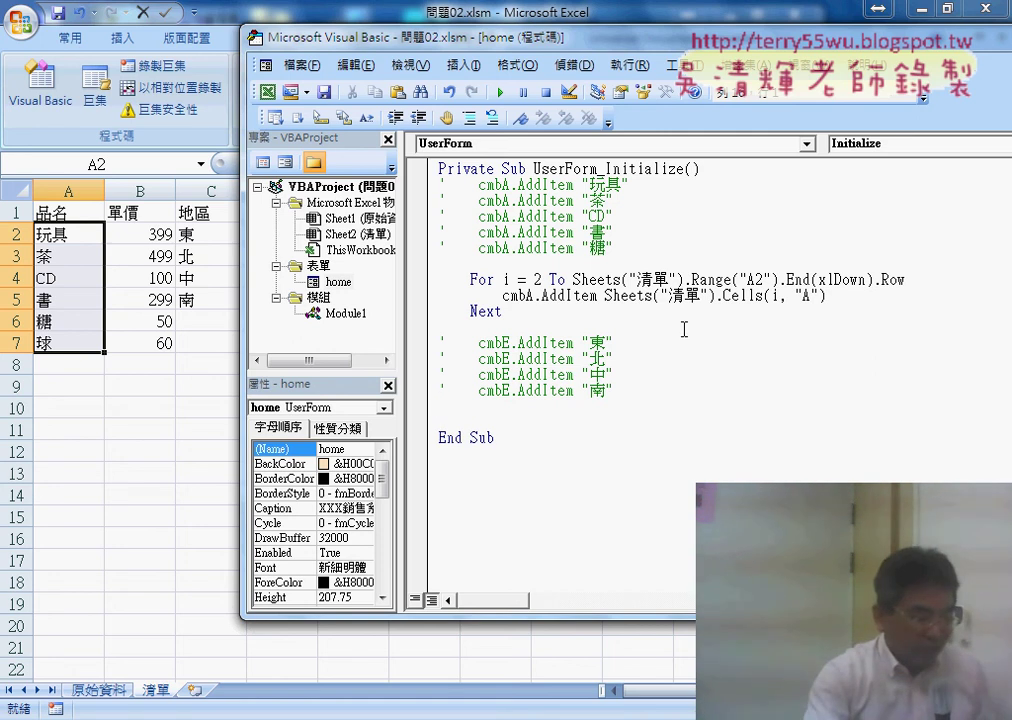
drag(432, 311, 431, 281)
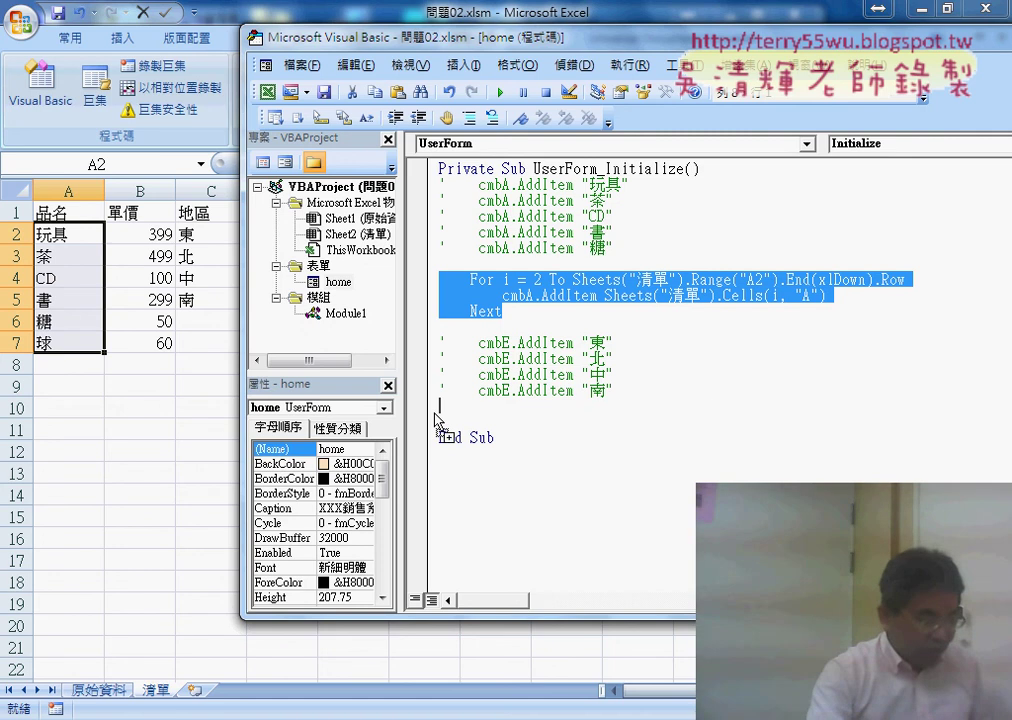
drag(437, 420, 438, 414)
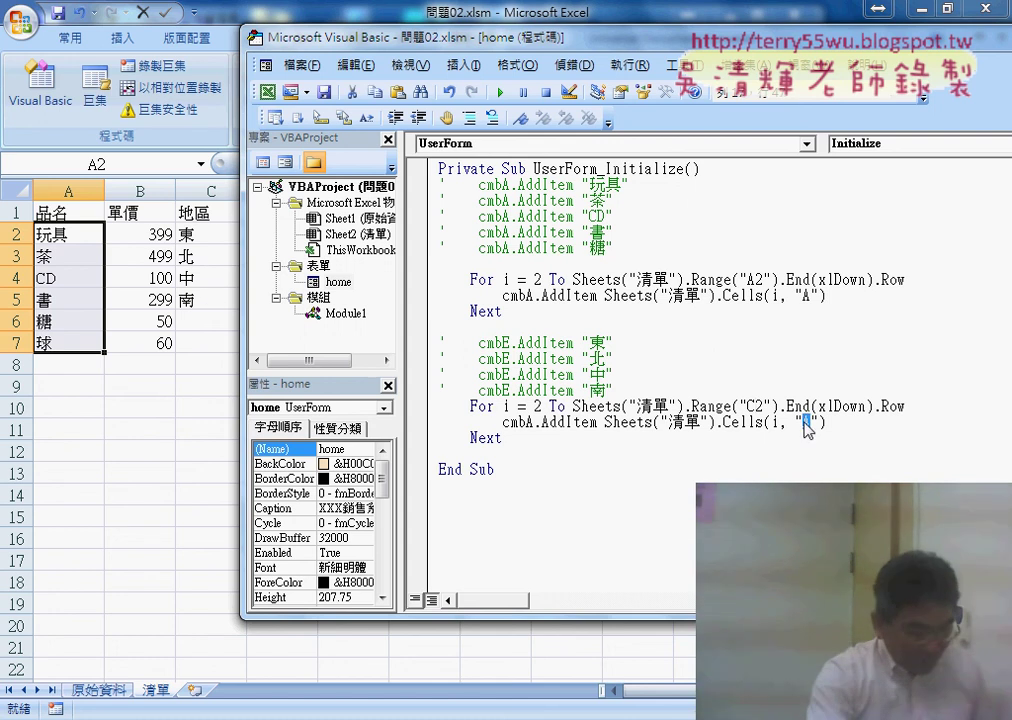
- Make the copied loop read column C starting at C2, and delete the blank line before End Sub
text(C)
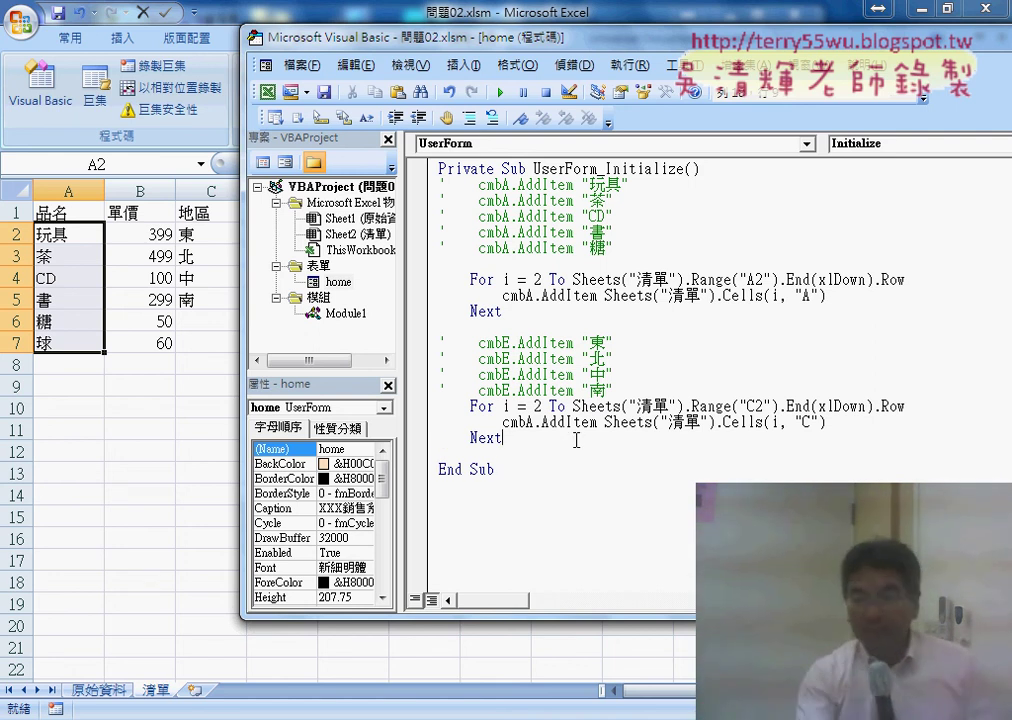
key(Delete)
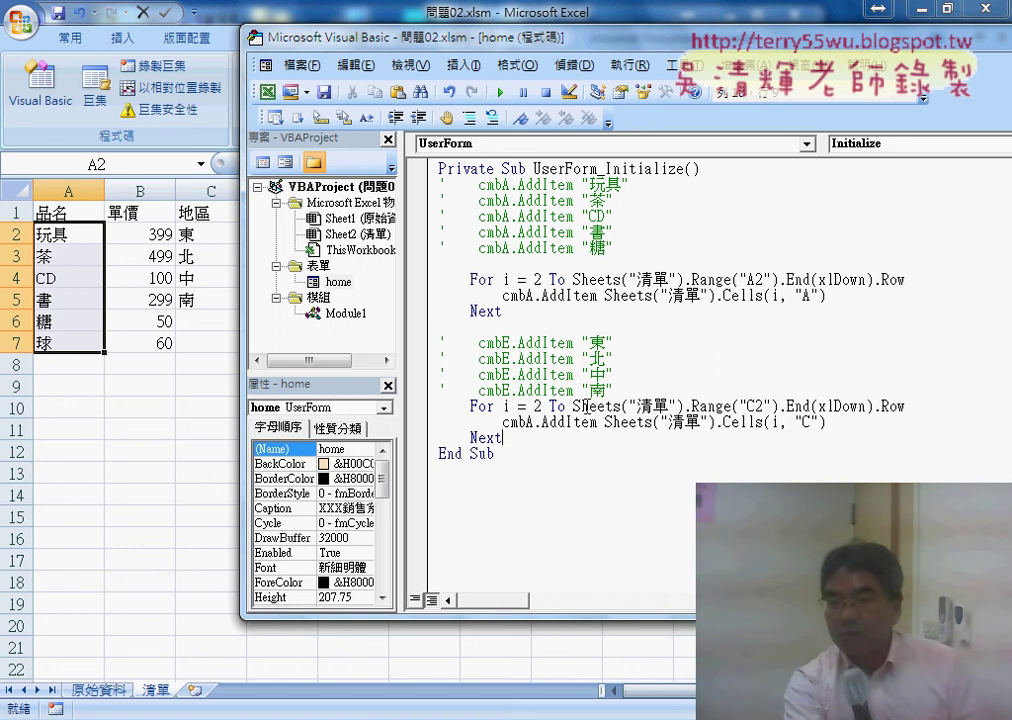
drag(575, 406, 982, 410)
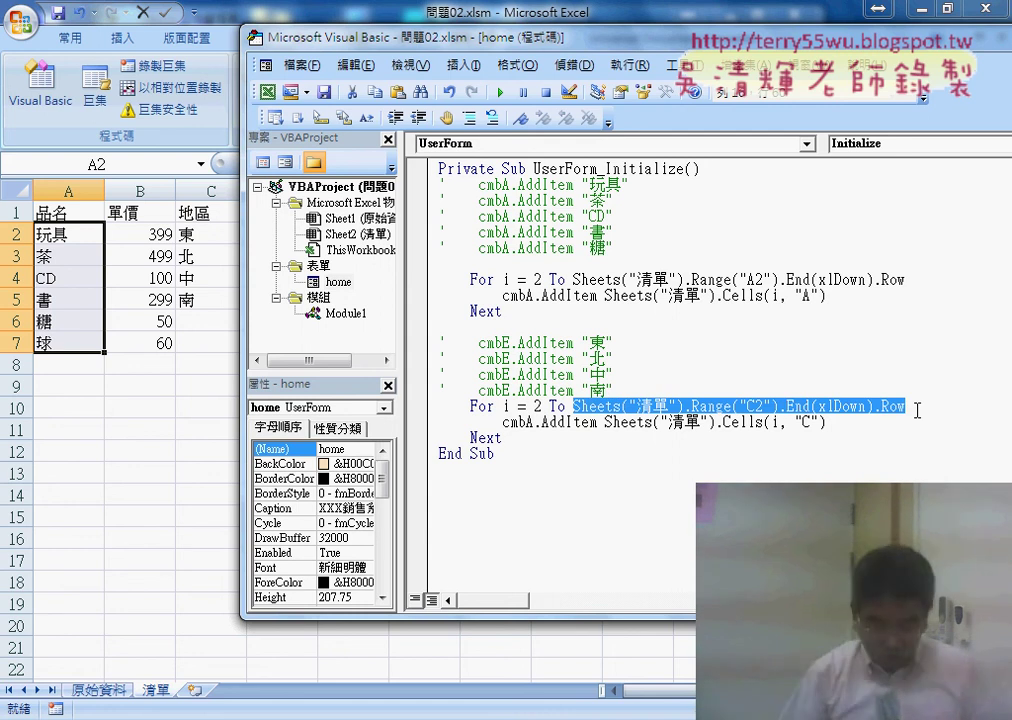
text(5)
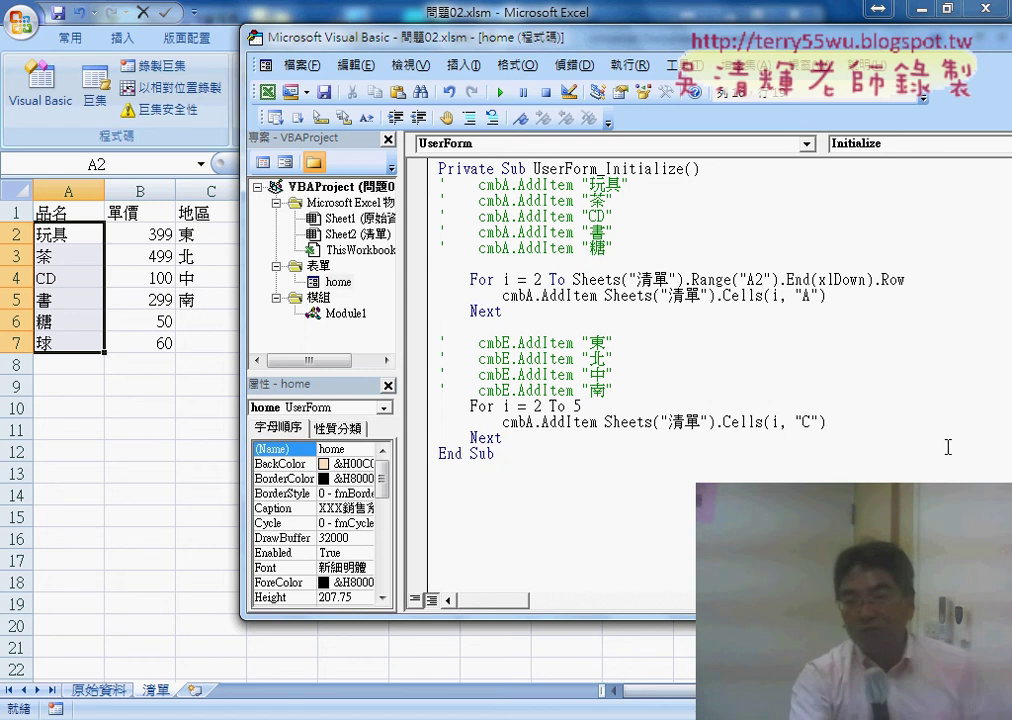
double_click(577, 406)
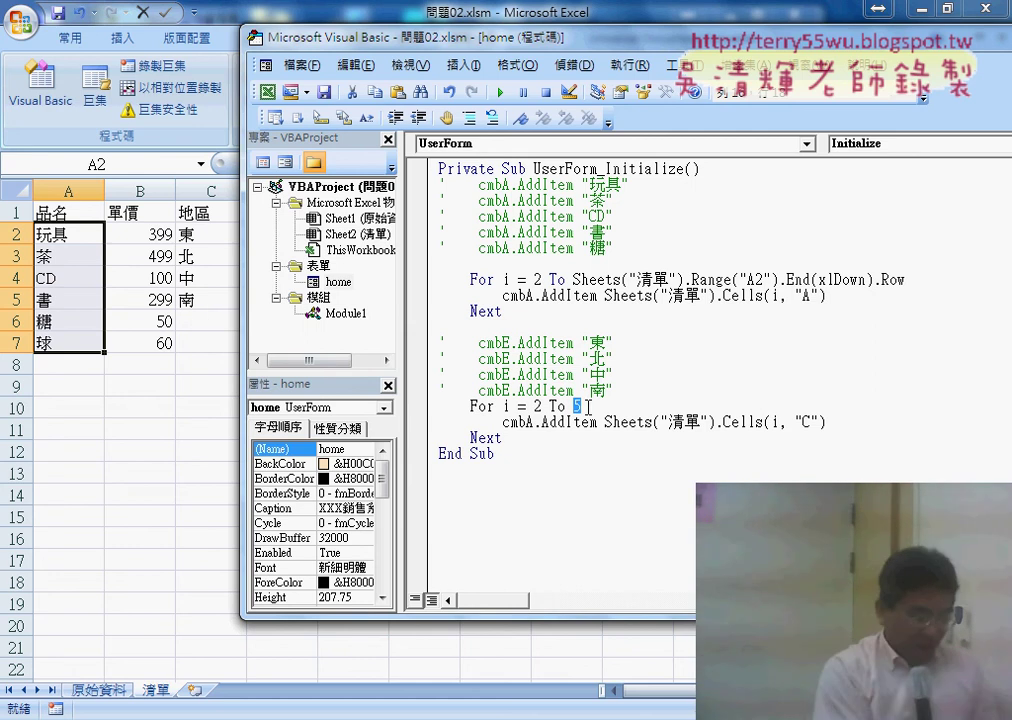
key(ctrl+z)
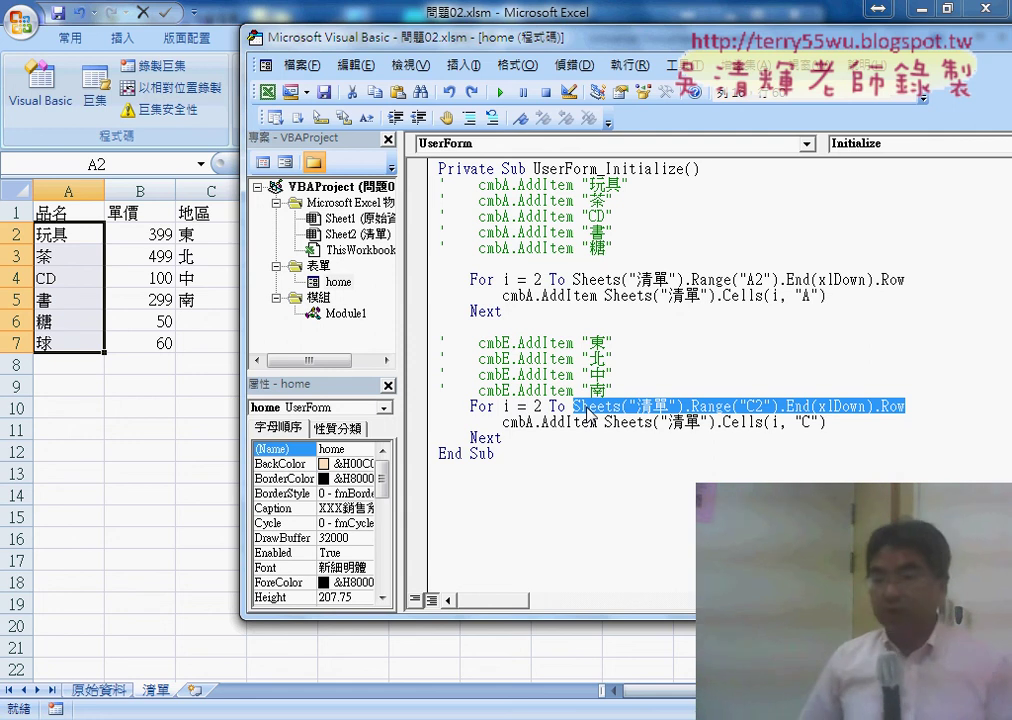
text(5)
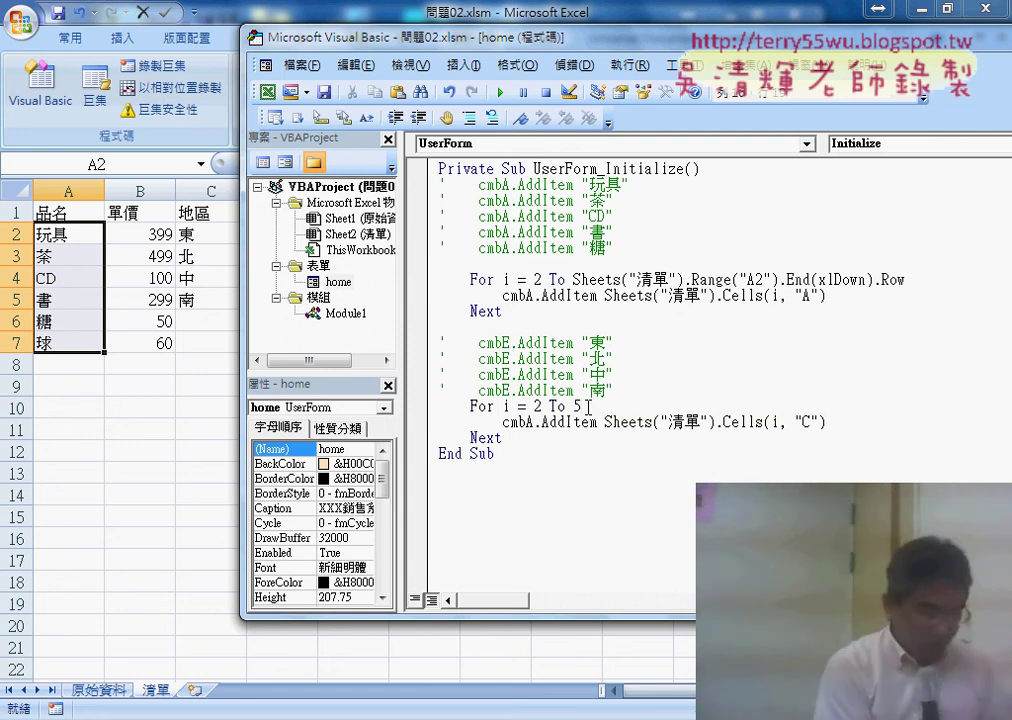
key(ctrl+z)
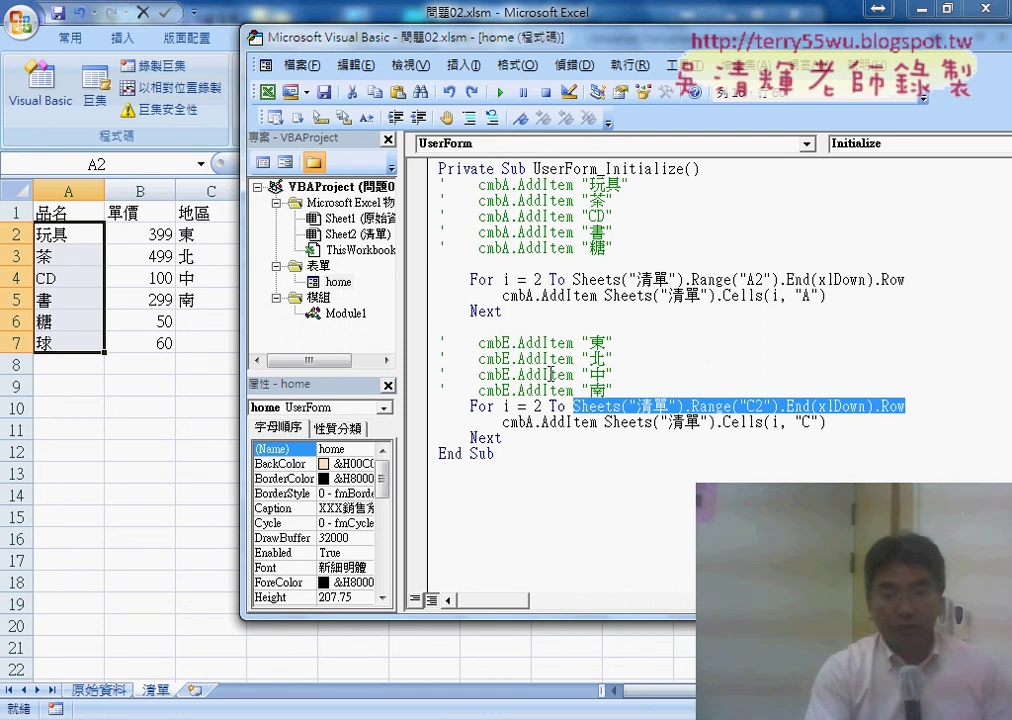
- Enter the region 西 in cell C6 of the 清單 sheet
click(210, 318)
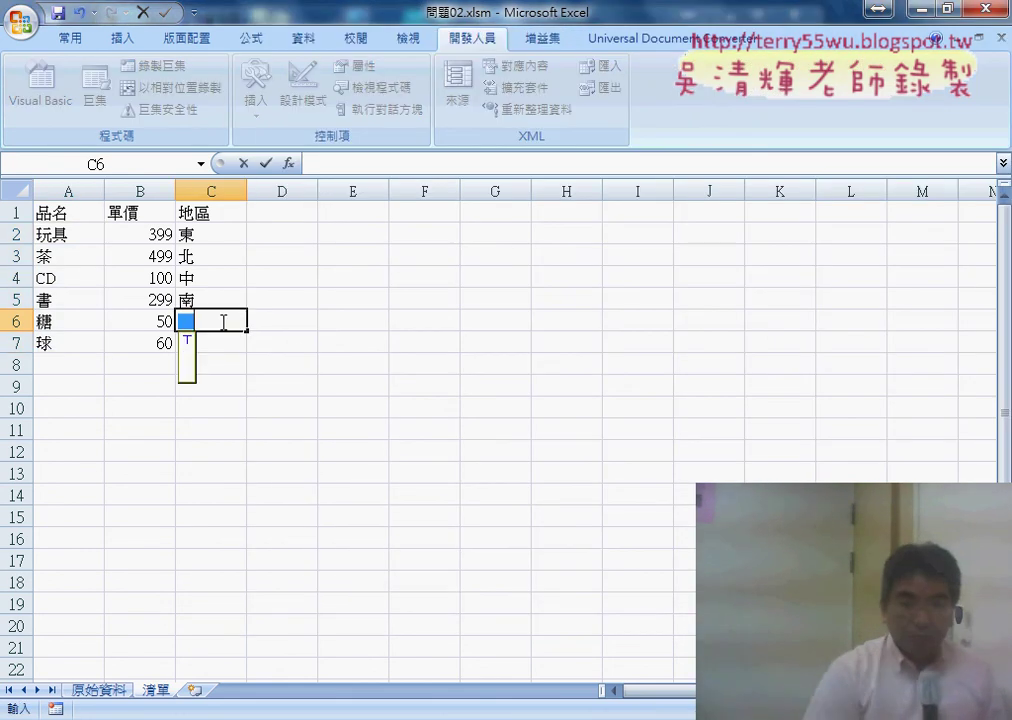
text(析)
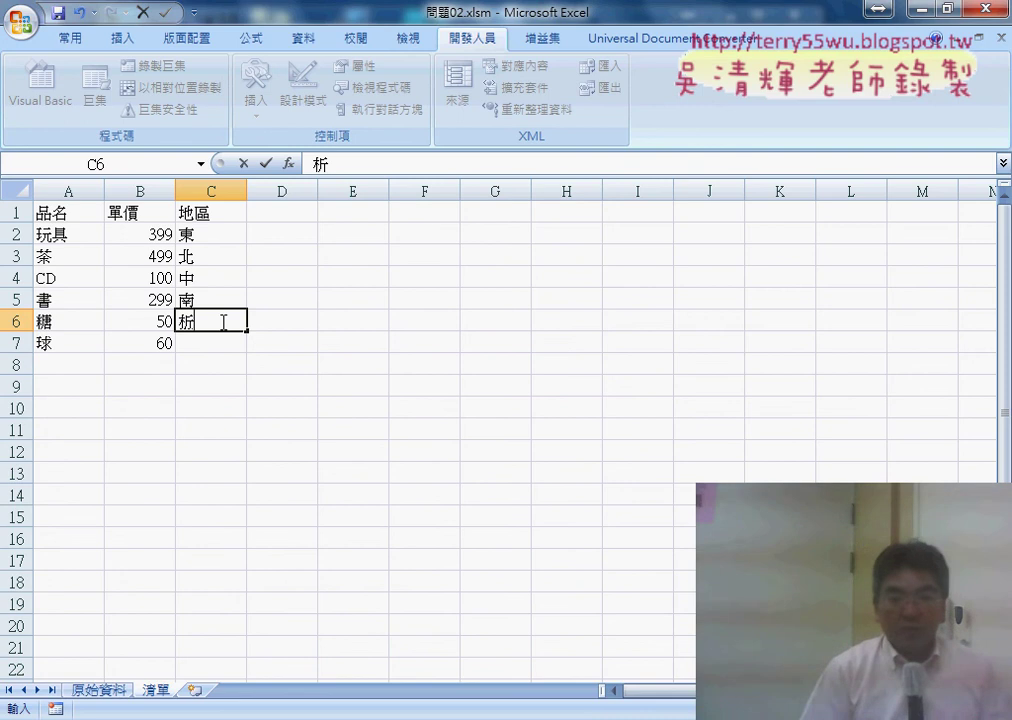
key(Down)
key(Return)
key(Return)
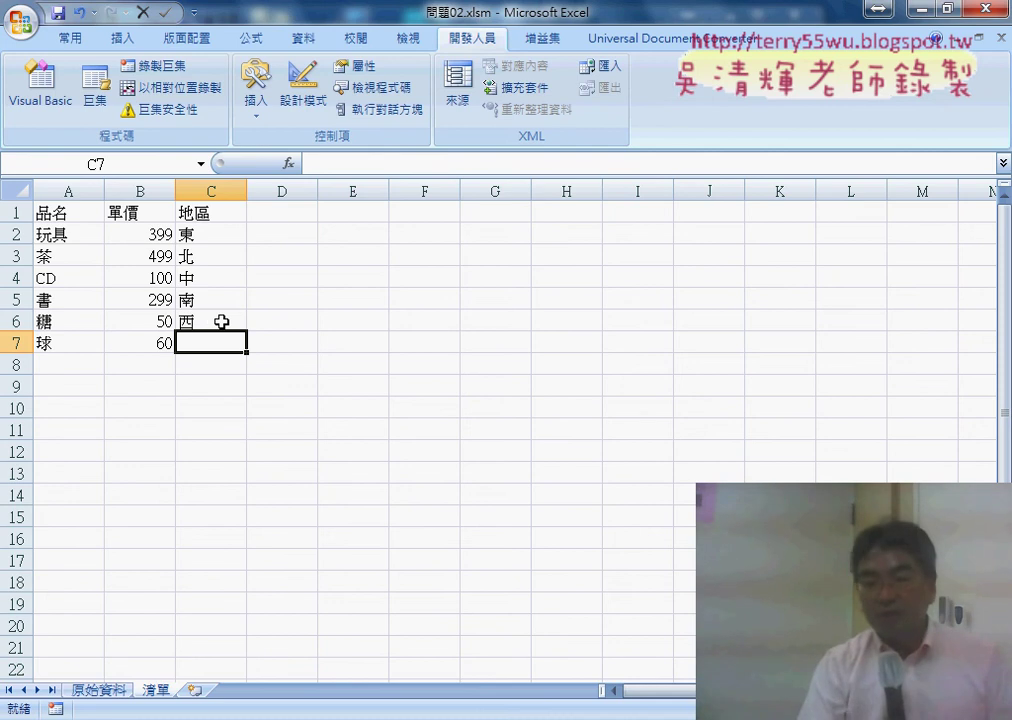
- Verify the region column runs from C2 to row 6, then run the sales form with F5
mouse_move(517, 705)
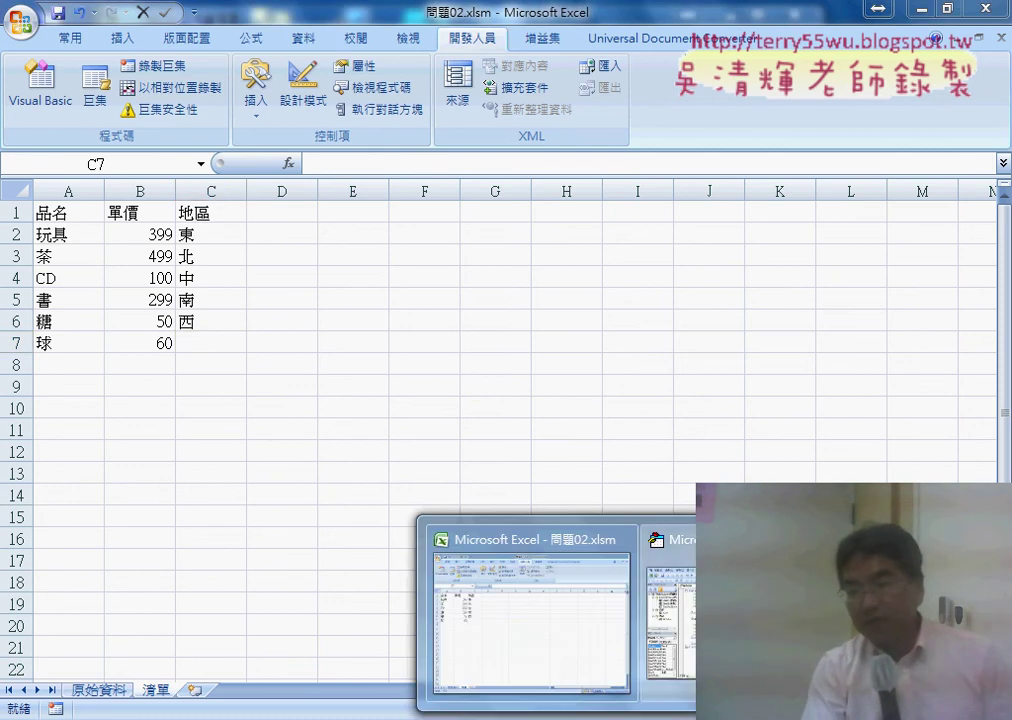
click(665, 600)
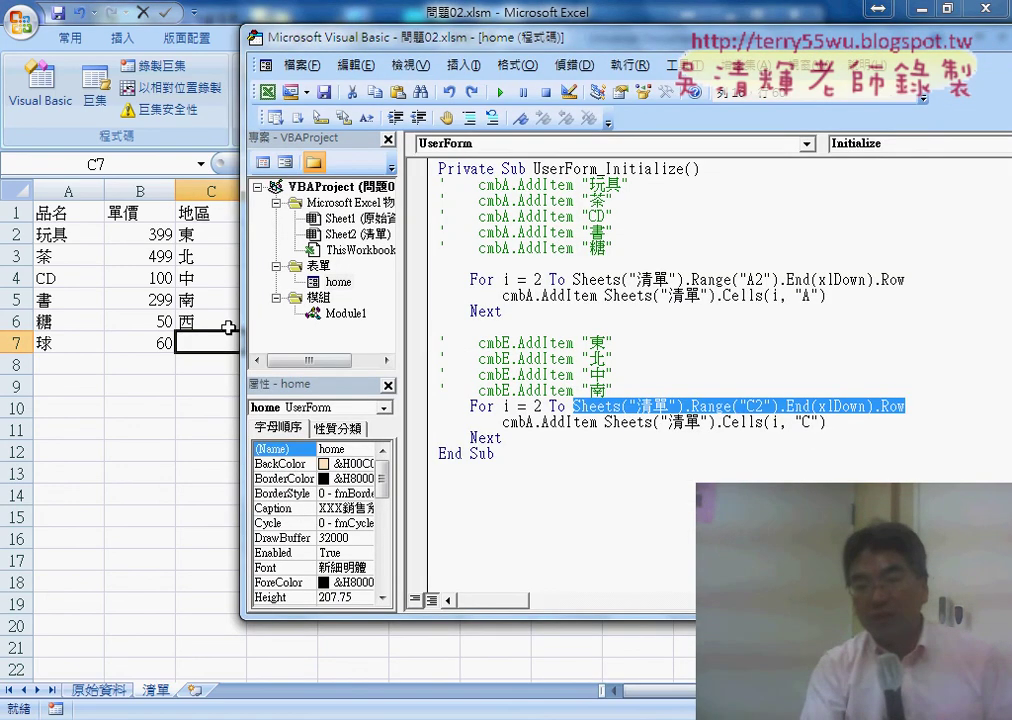
click(203, 234)
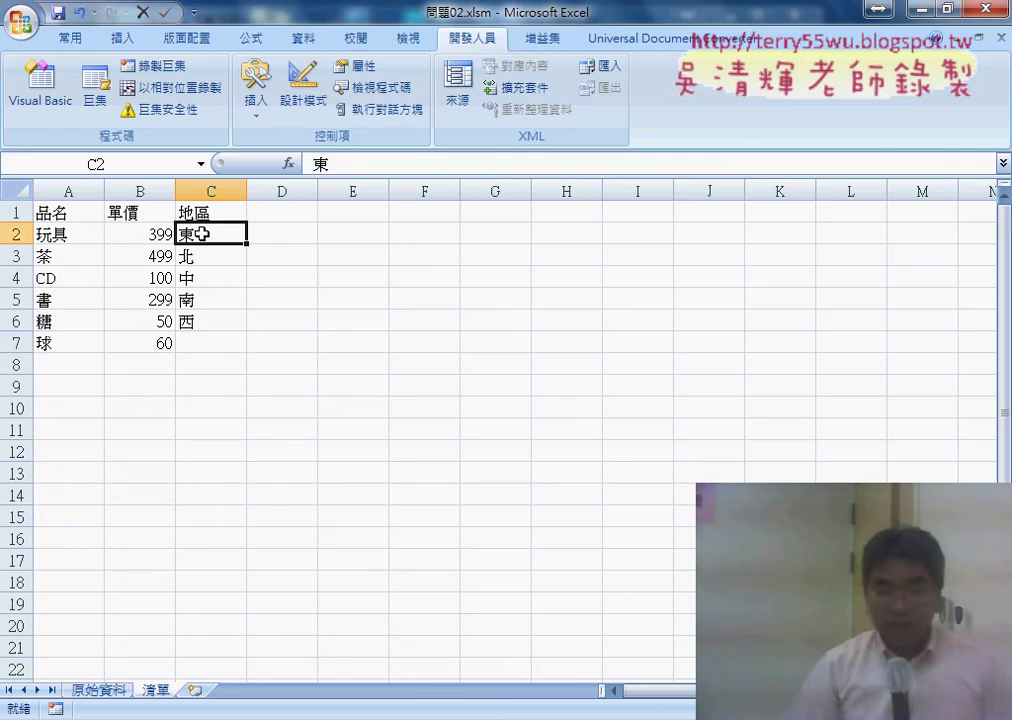
key(ctrl+Down)
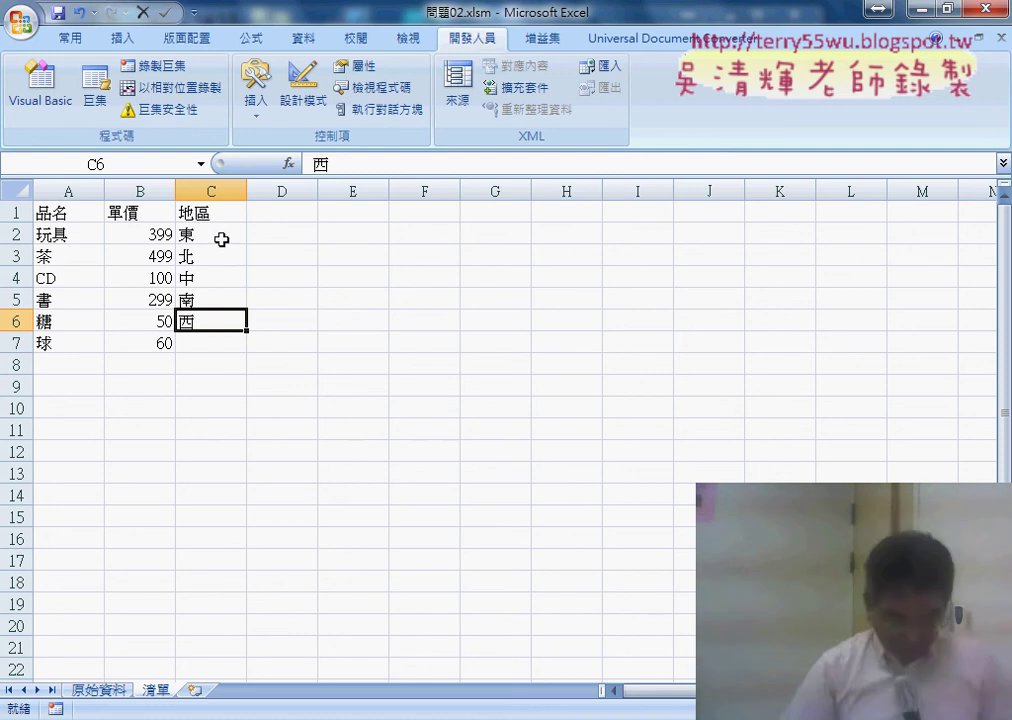
click(219, 236)
key(ctrl+Down)
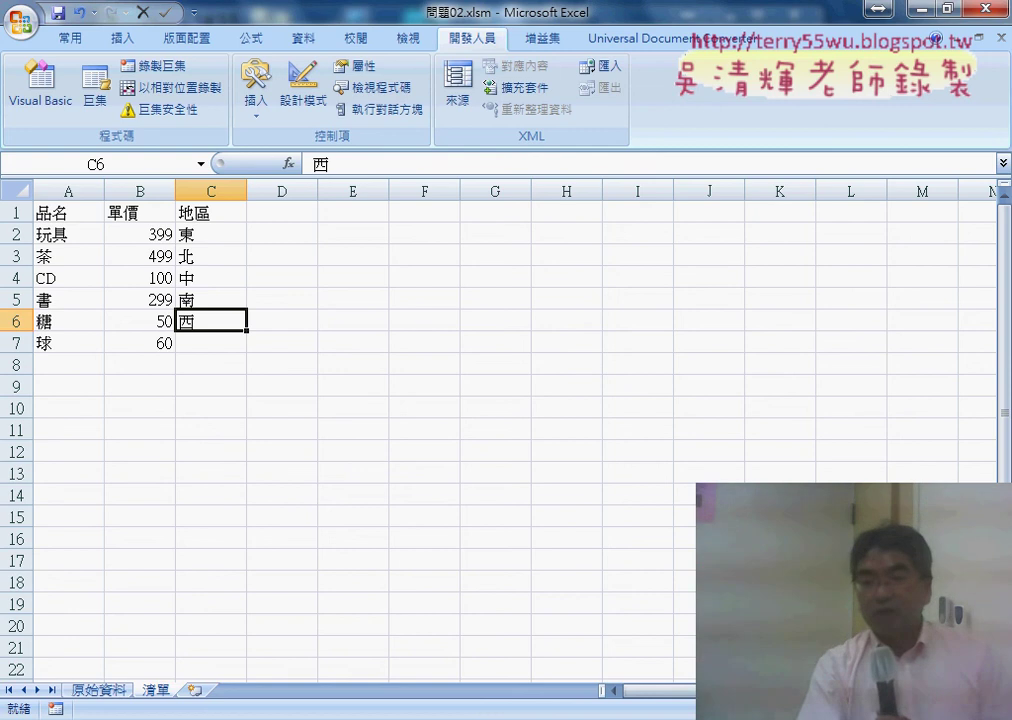
click(655, 600)
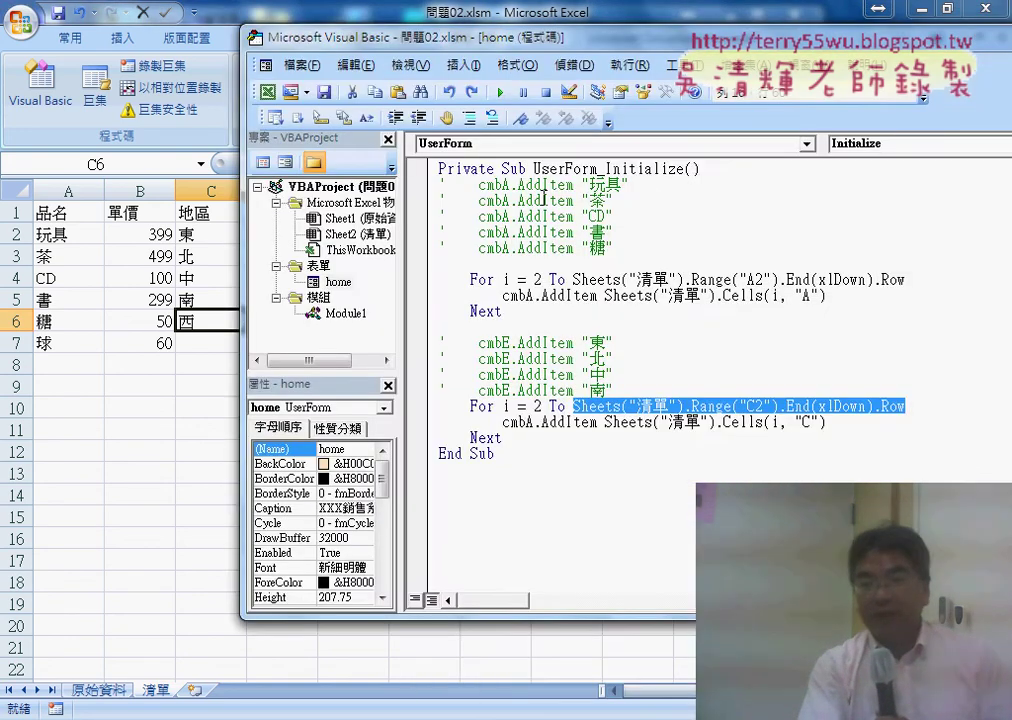
key(F5)
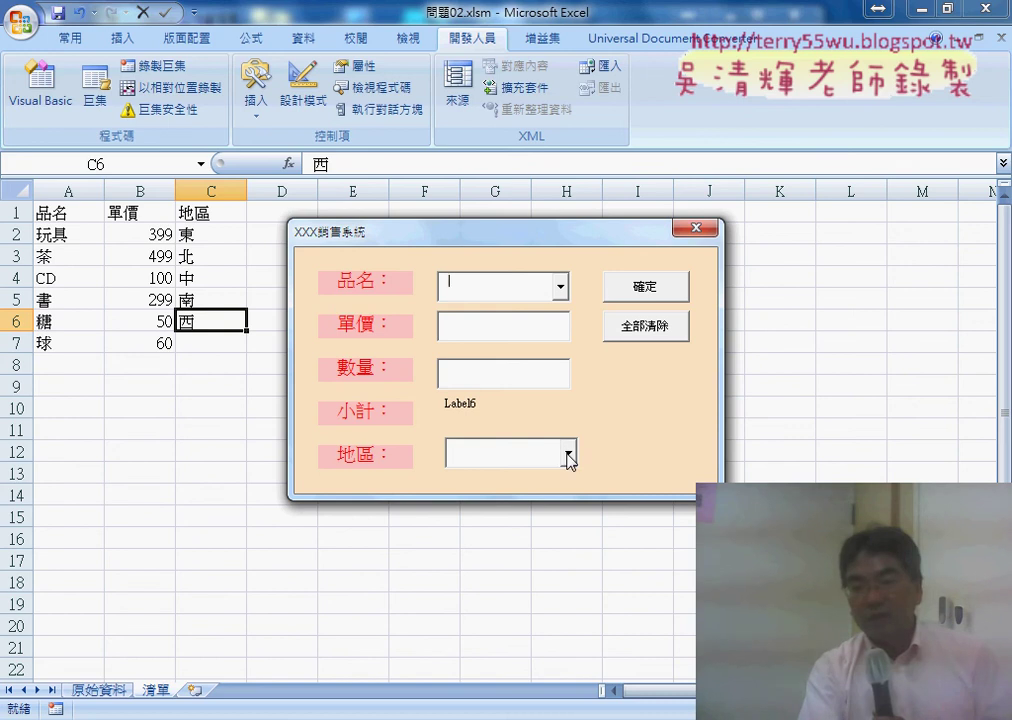
- Close the running form and change cmbA to cmbE in the second loop's AddItem line
click(567, 453)
click(569, 455)
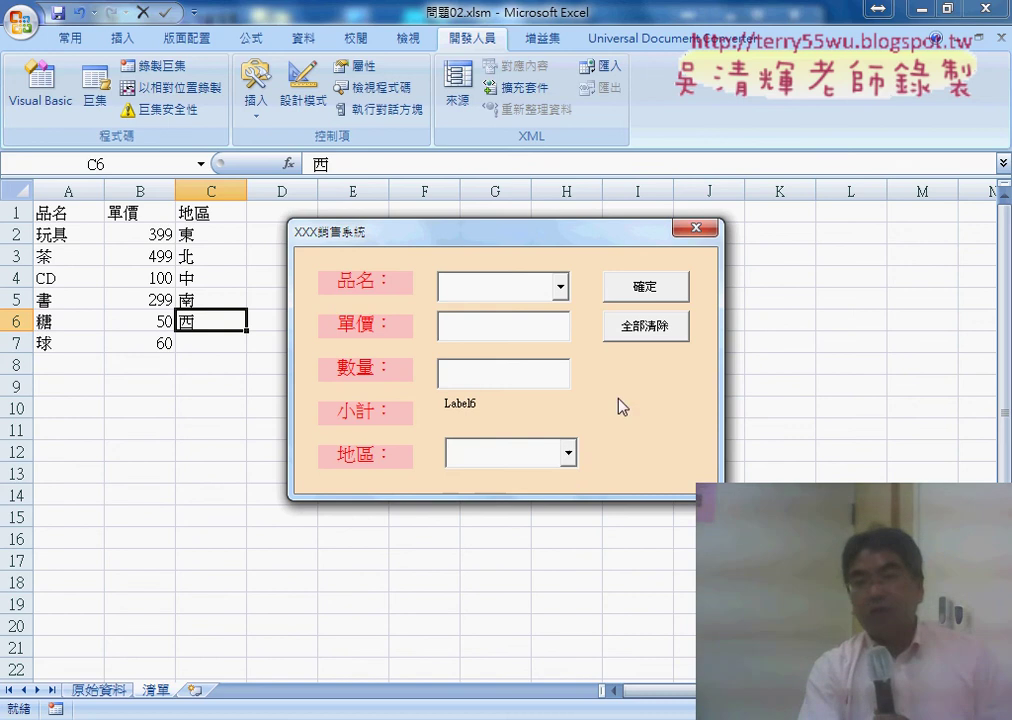
click(697, 228)
key(F7)
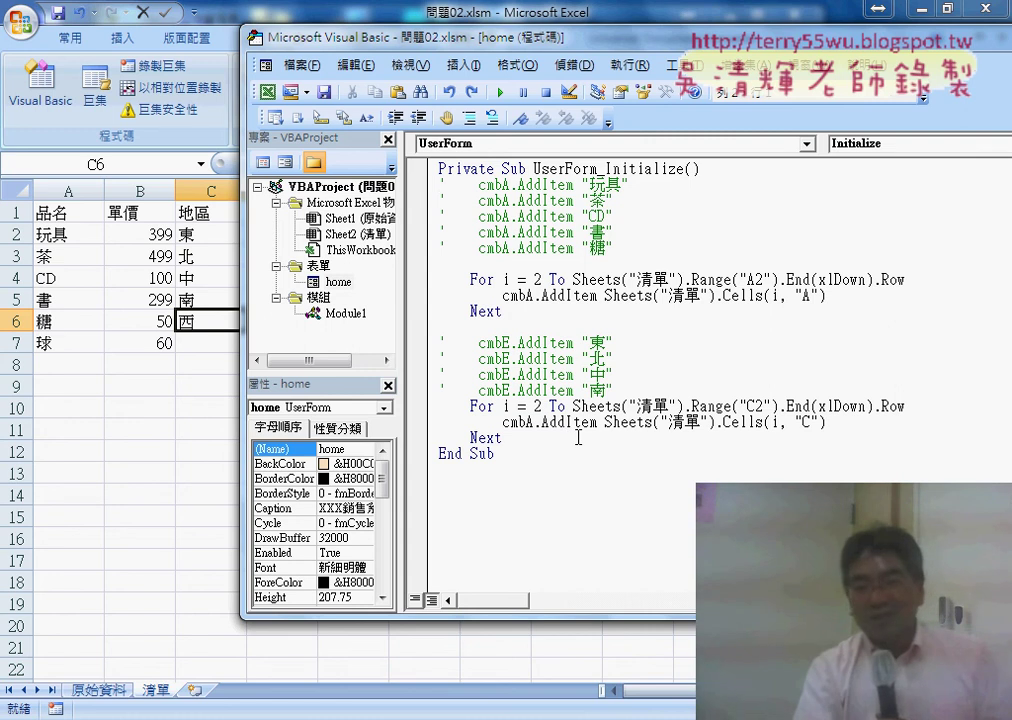
drag(529, 422, 537, 422)
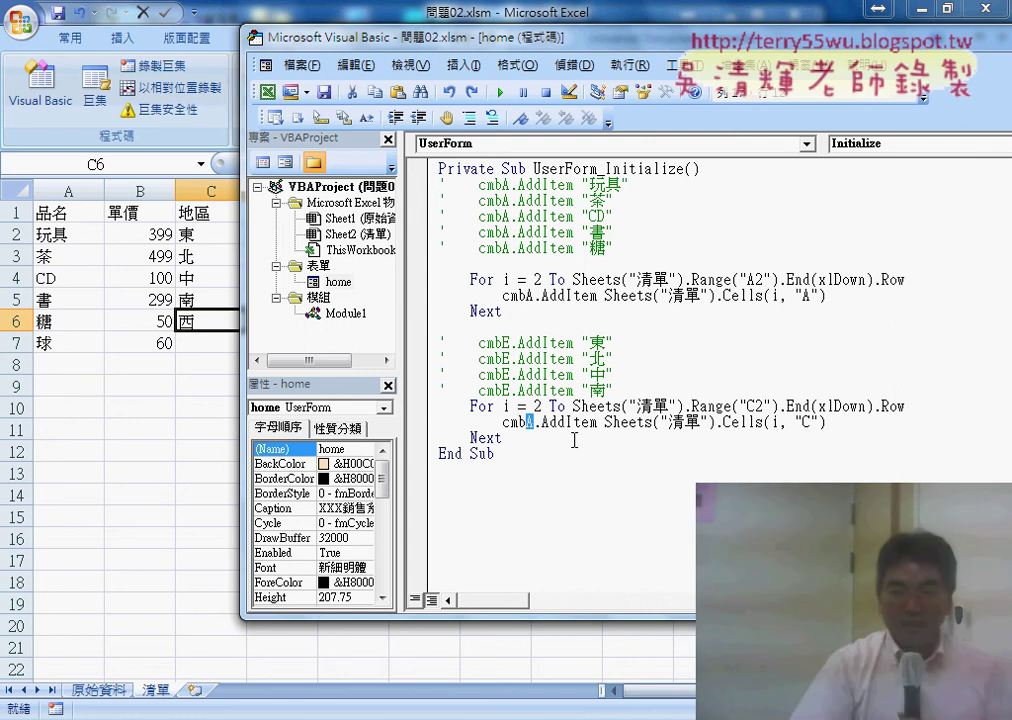
text(E)
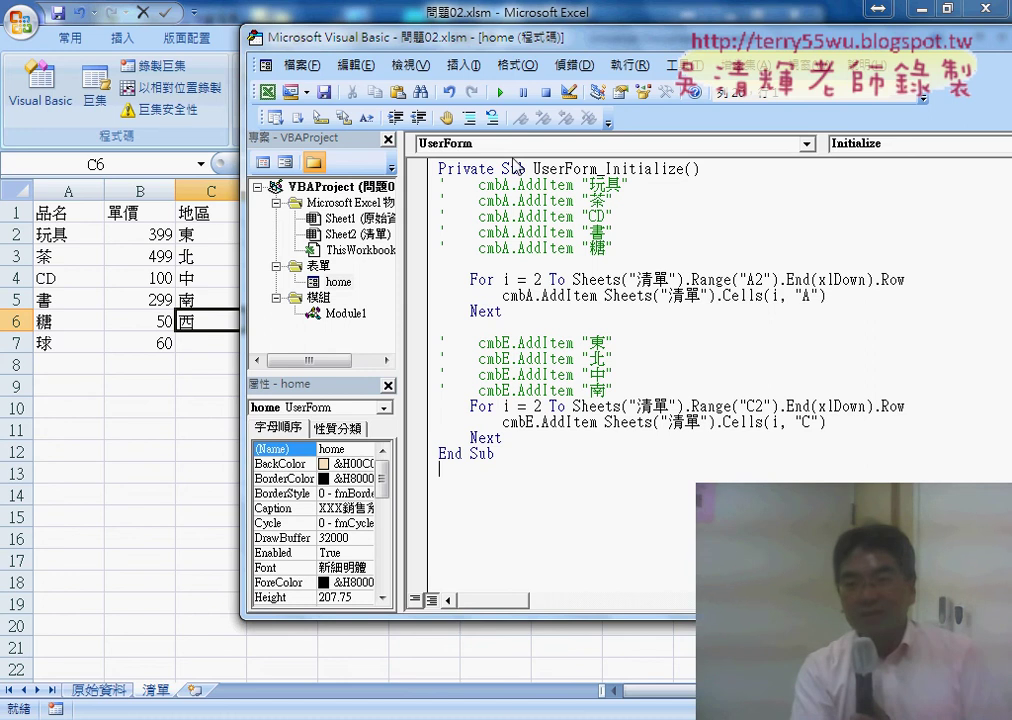
- Run the form to confirm the 地區 list shows 東, 北, 中, 南, 西, then select the region loop
click(500, 92)
click(569, 456)
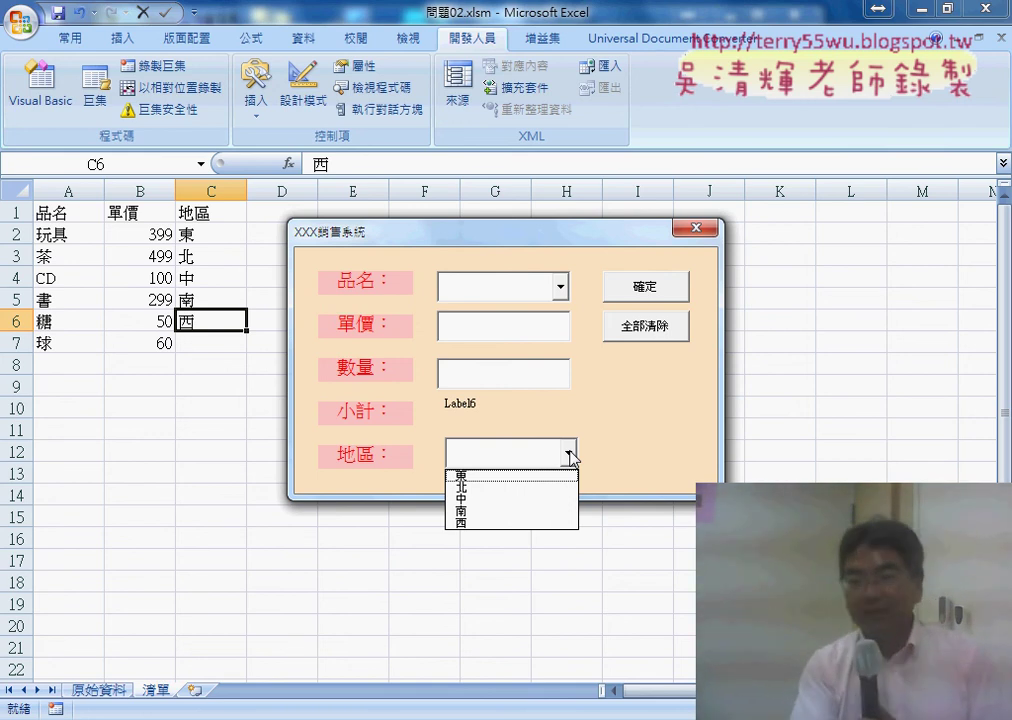
click(700, 233)
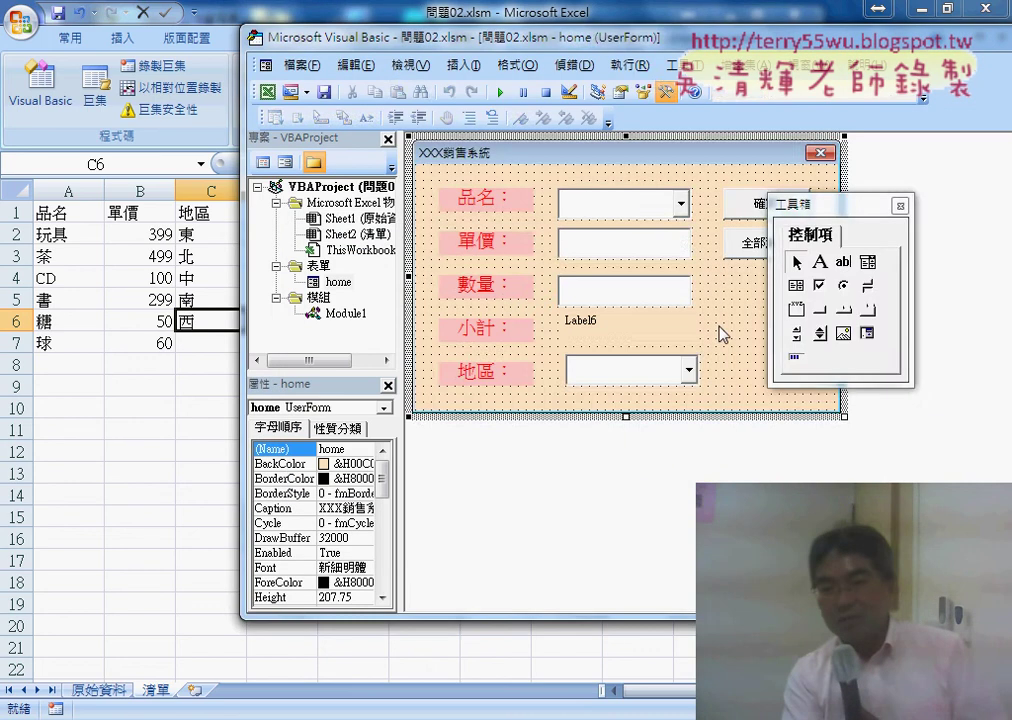
key(F7)
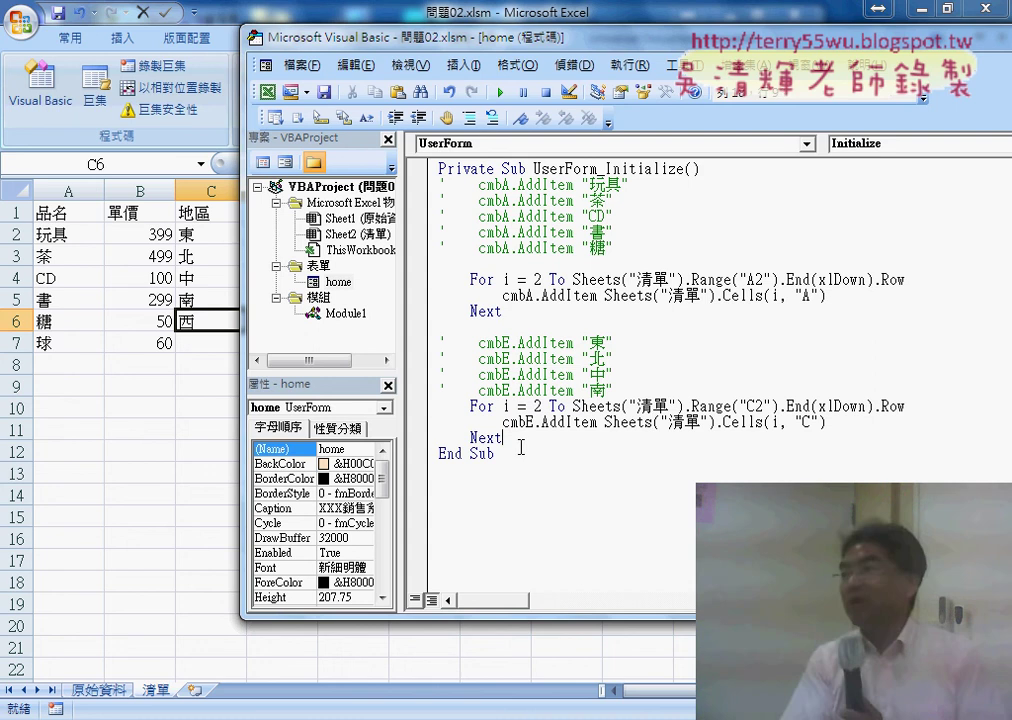
drag(522, 441, 428, 413)
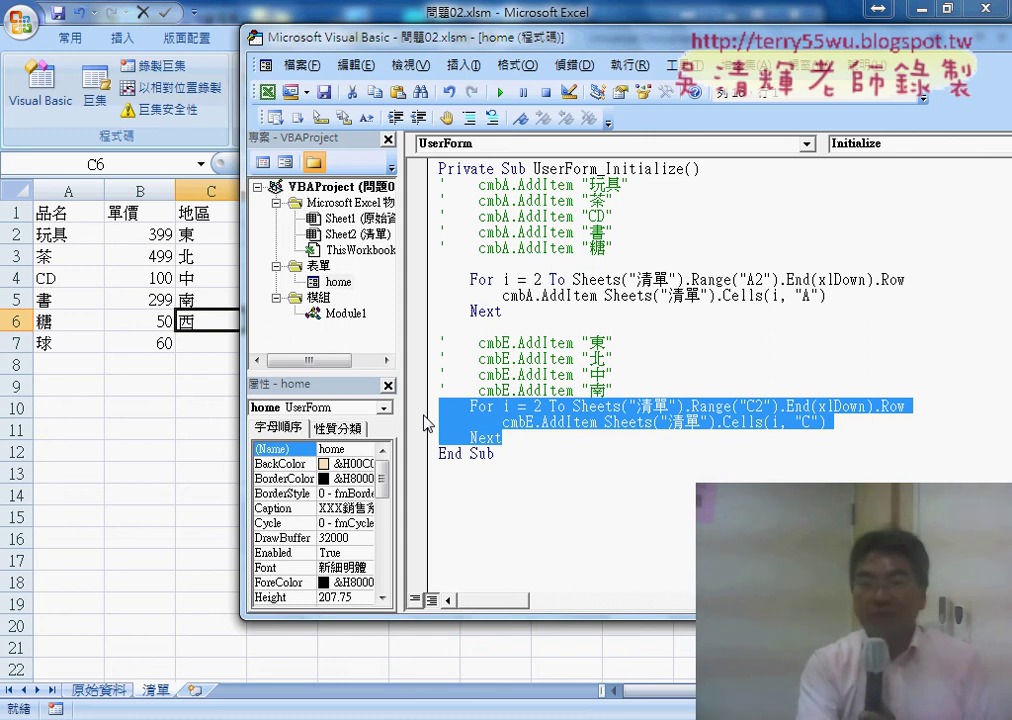
- Run the form again and pick 玩具 from the 品名 product dropdown
key(F5)
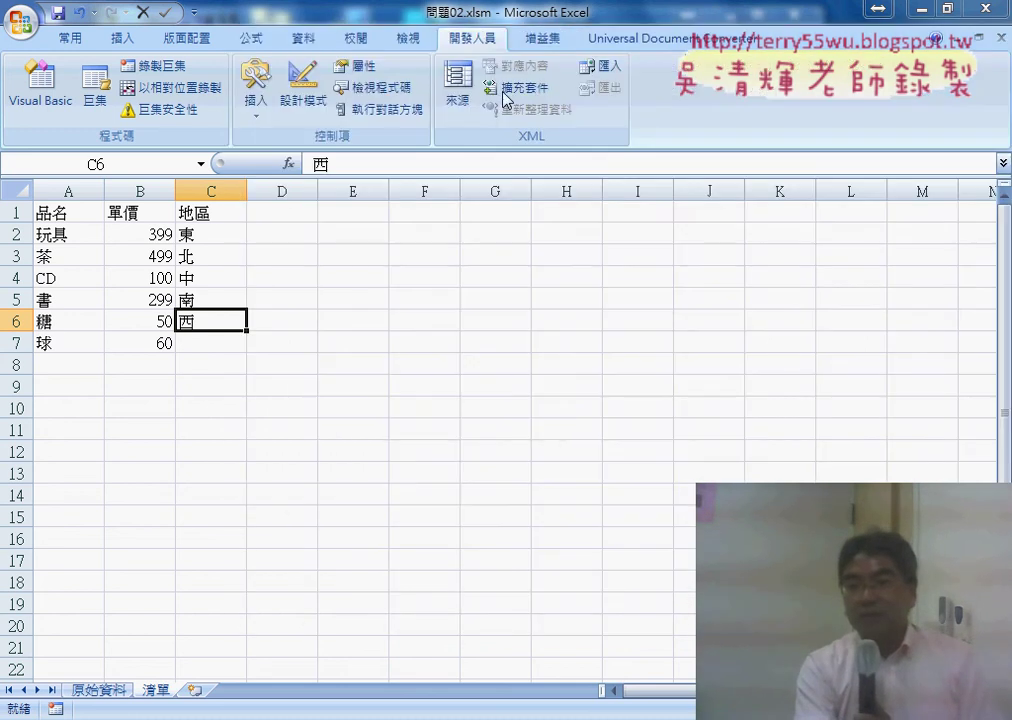
click(562, 289)
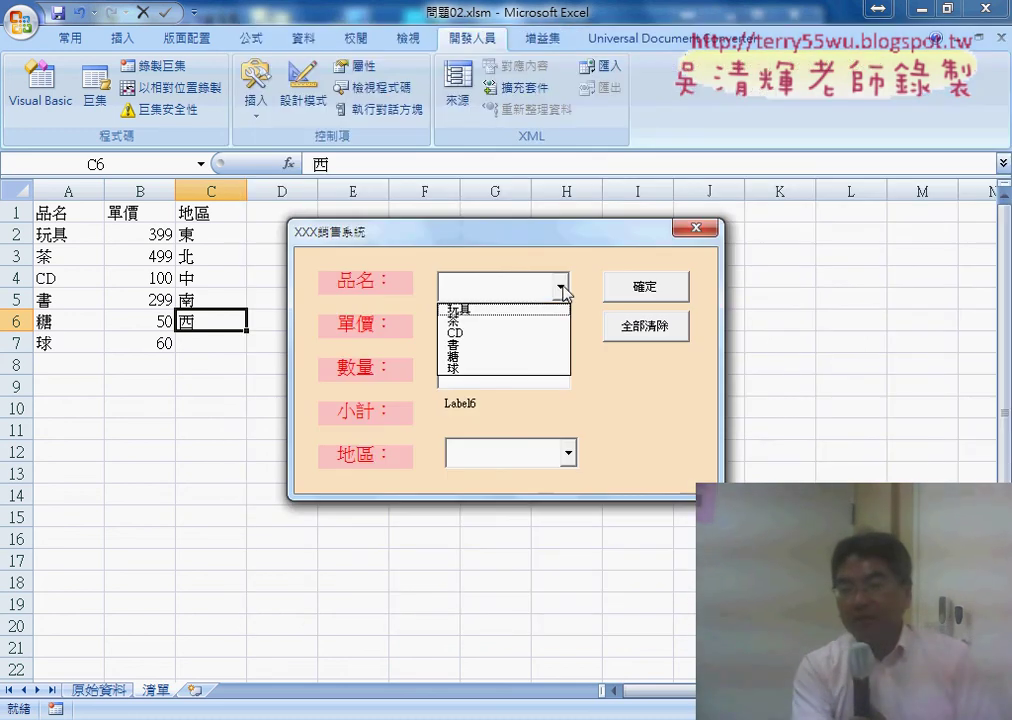
click(491, 312)
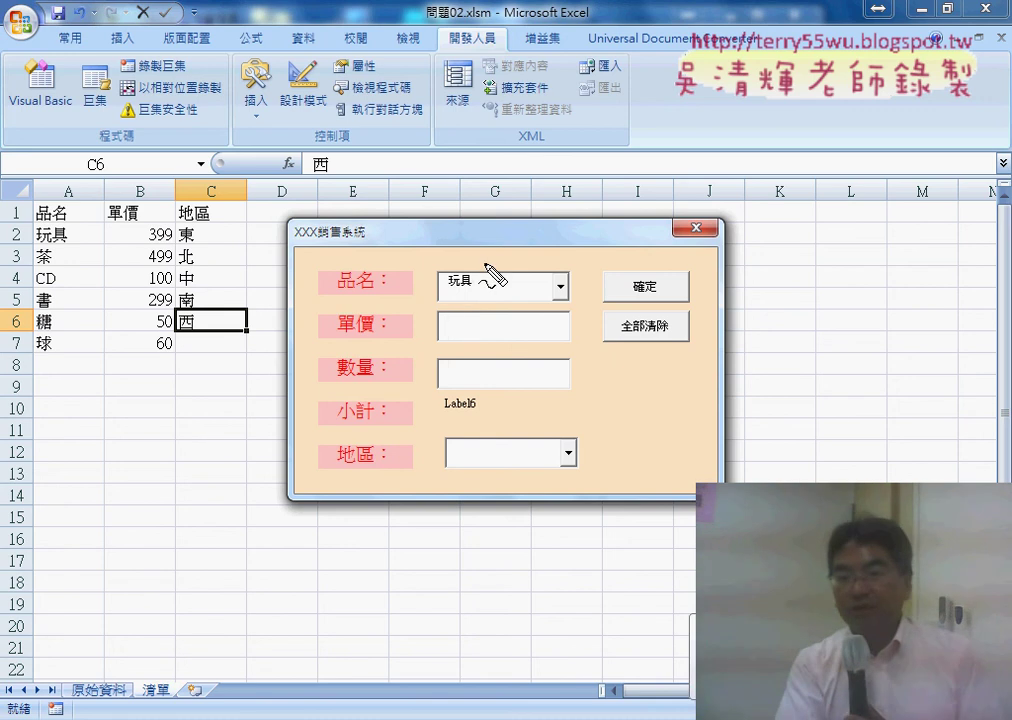
drag(432, 287, 583, 240)
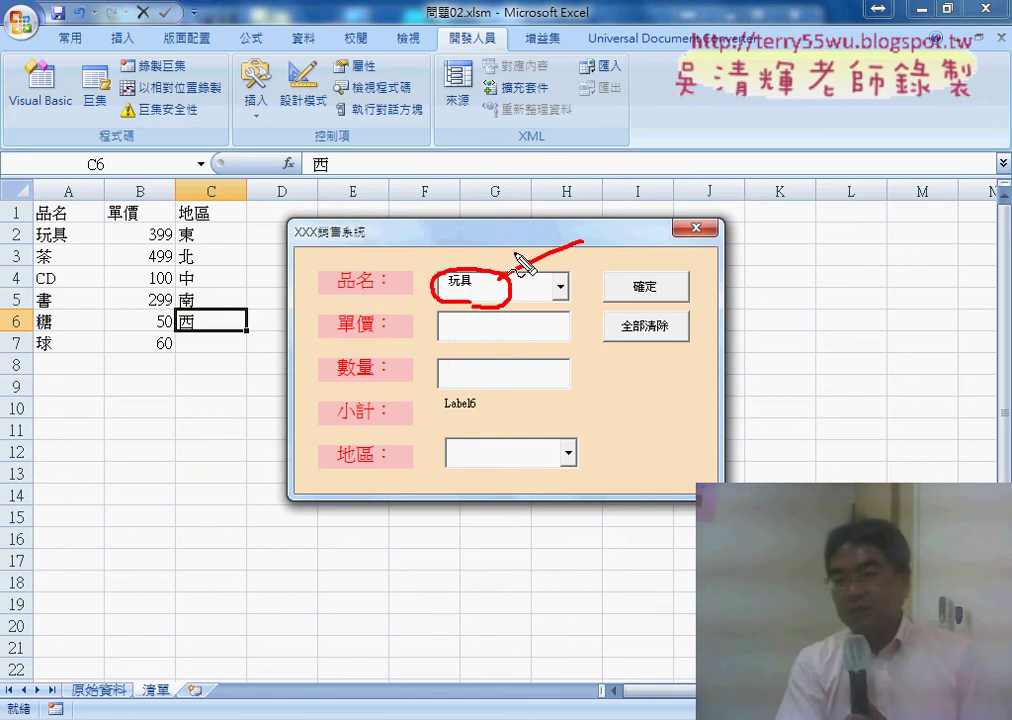
drag(525, 257, 508, 290)
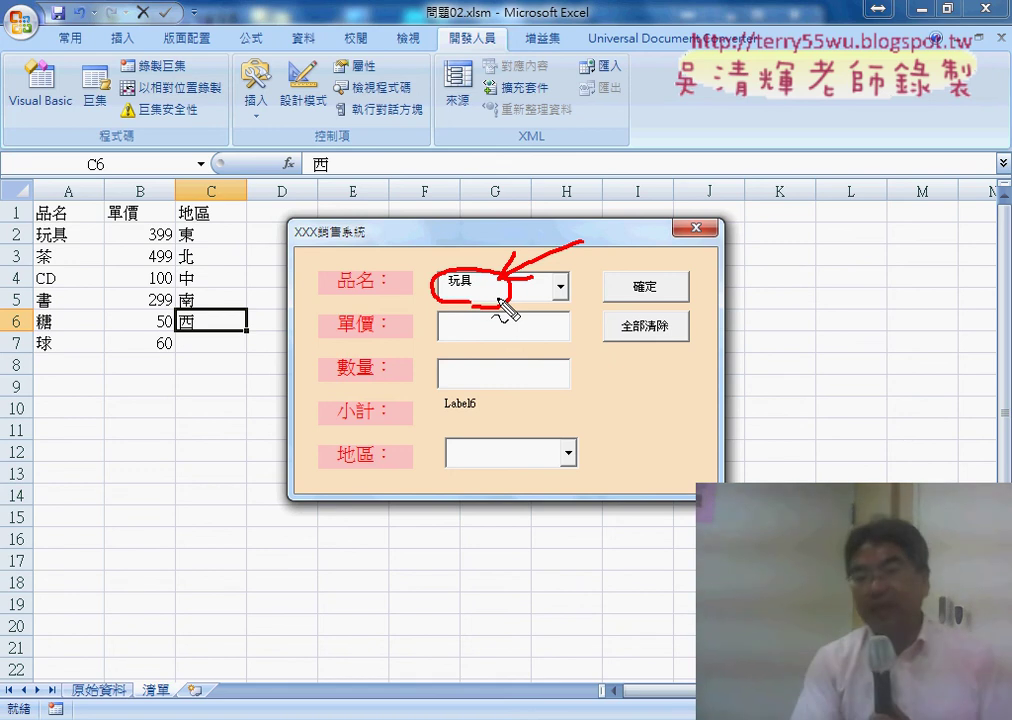
drag(560, 272, 545, 297)
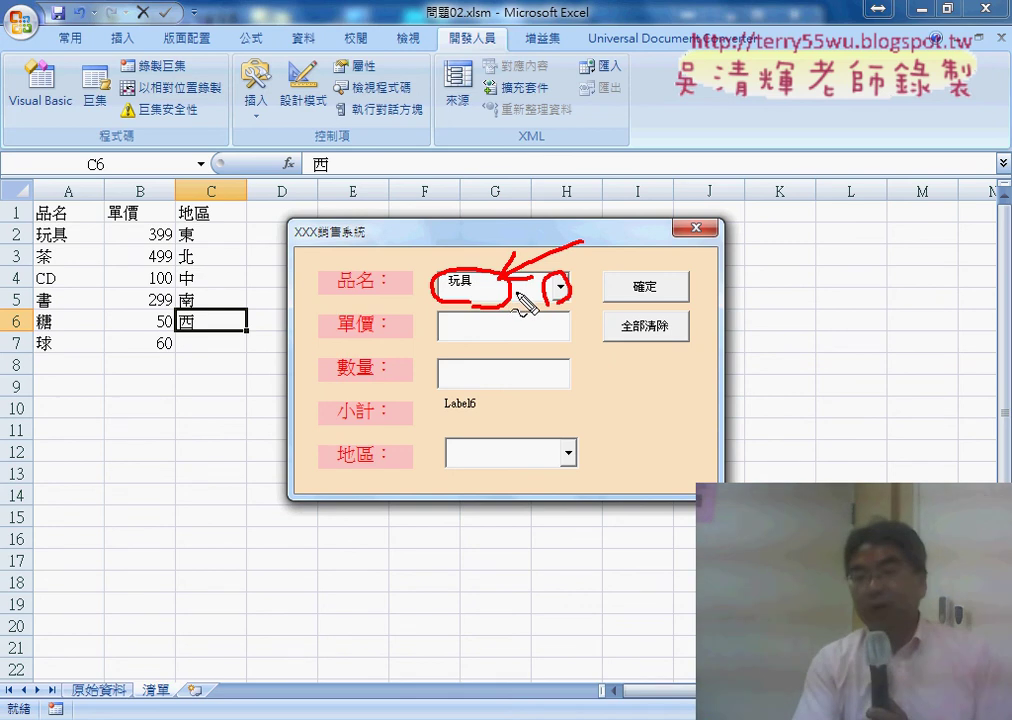
drag(470, 319, 468, 320)
mouse_move(416, 287)
mouse_down()
mouse_move(403, 293)
mouse_move(434, 324)
mouse_up()
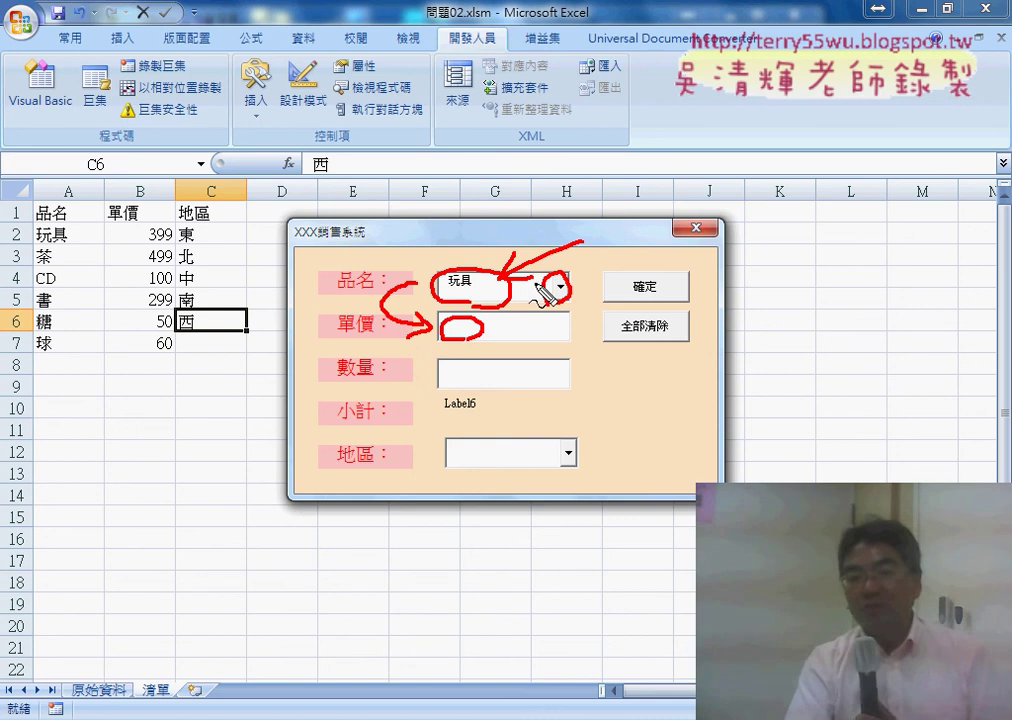
drag(440, 291, 478, 290)
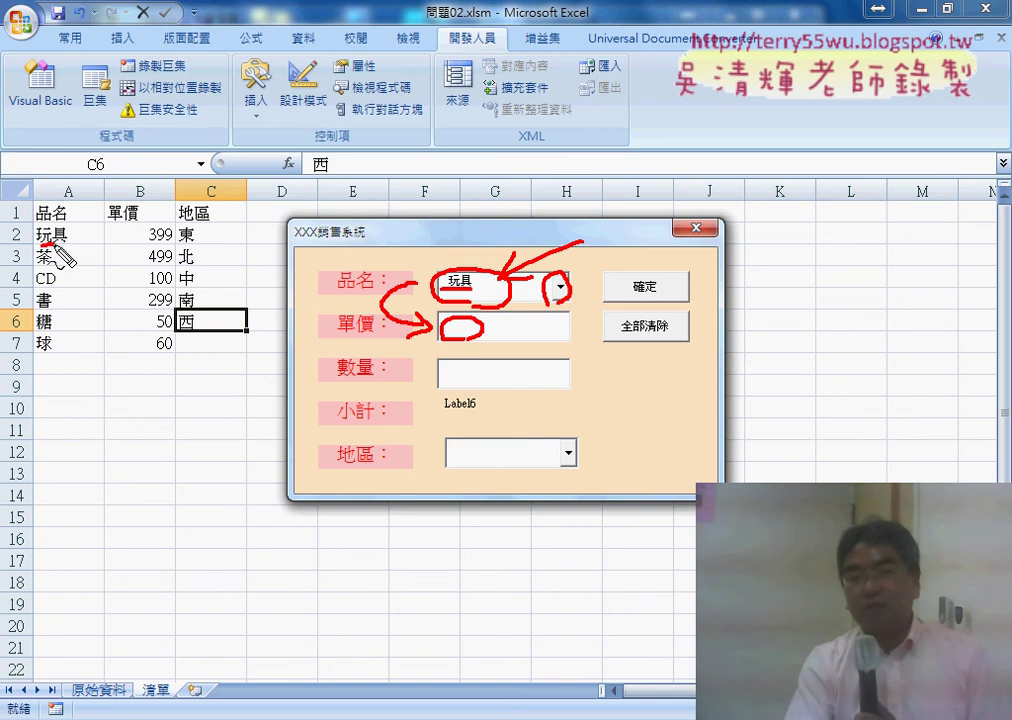
mouse_move(42, 242)
mouse_down()
mouse_move(54, 251)
mouse_move(26, 234)
mouse_up()
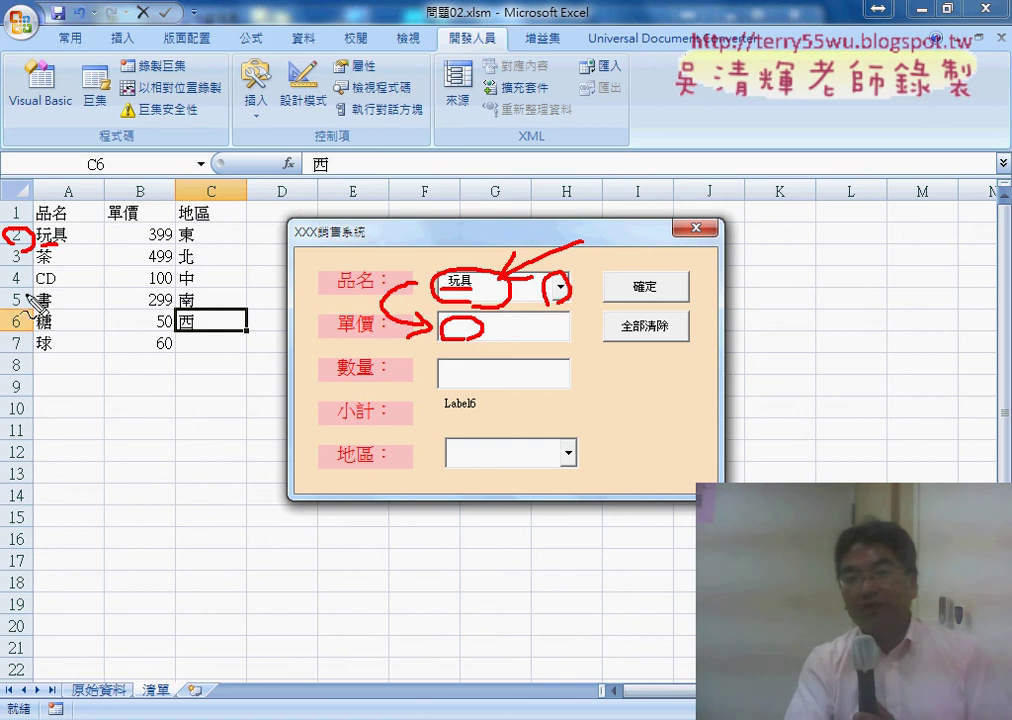
drag(12, 355, 10, 350)
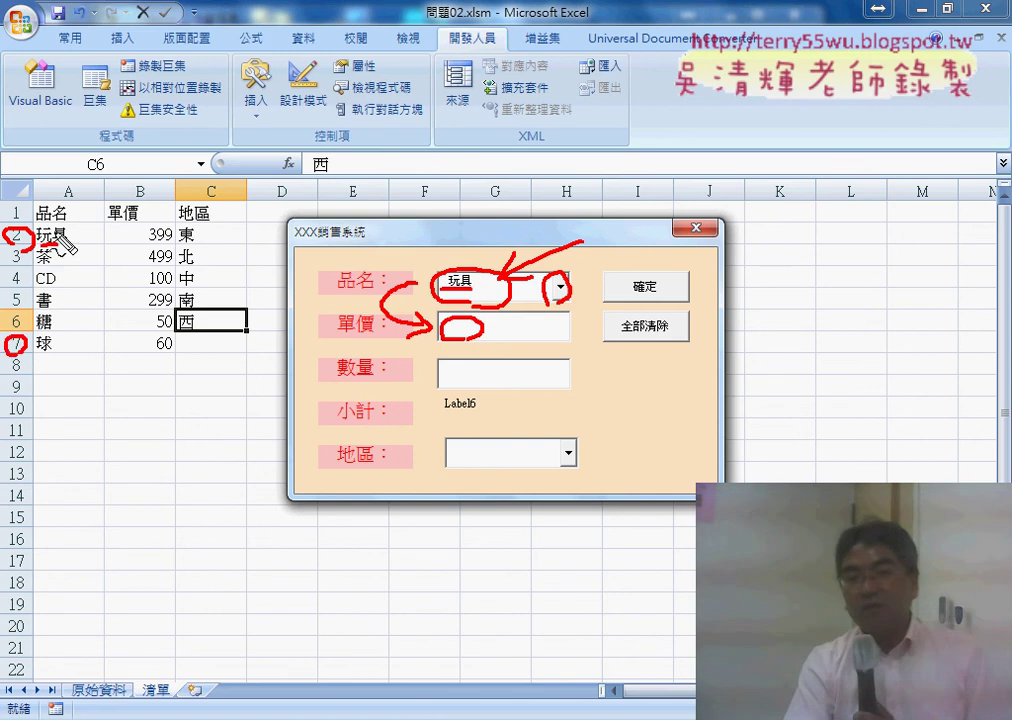
drag(48, 244, 66, 228)
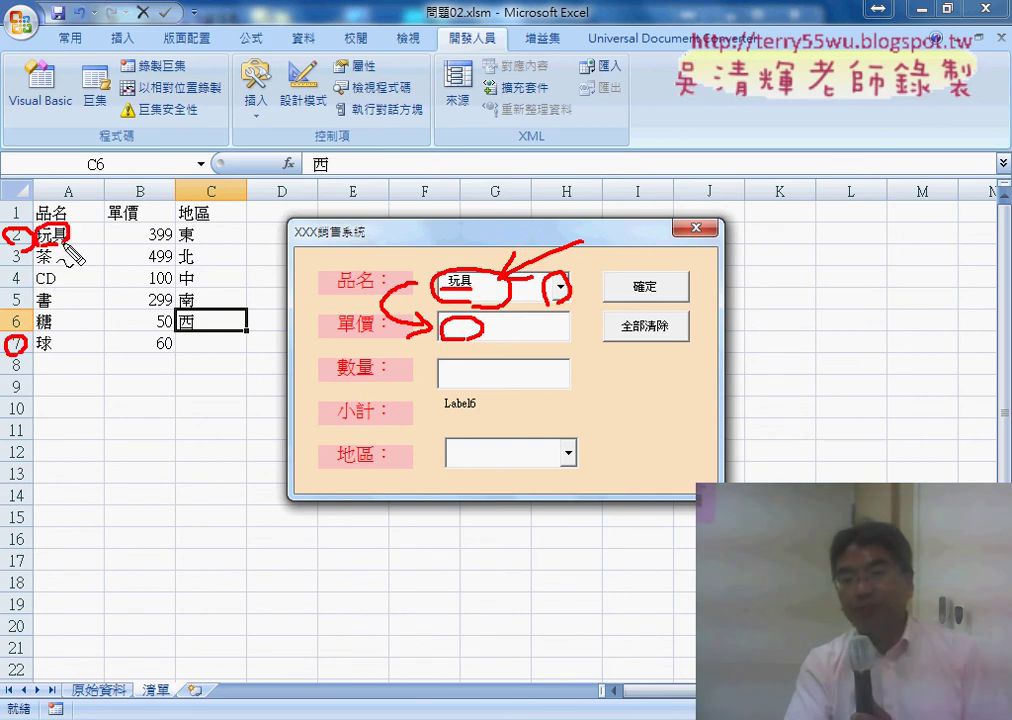
mouse_move(138, 241)
mouse_down()
mouse_move(184, 238)
mouse_move(437, 327)
mouse_up()
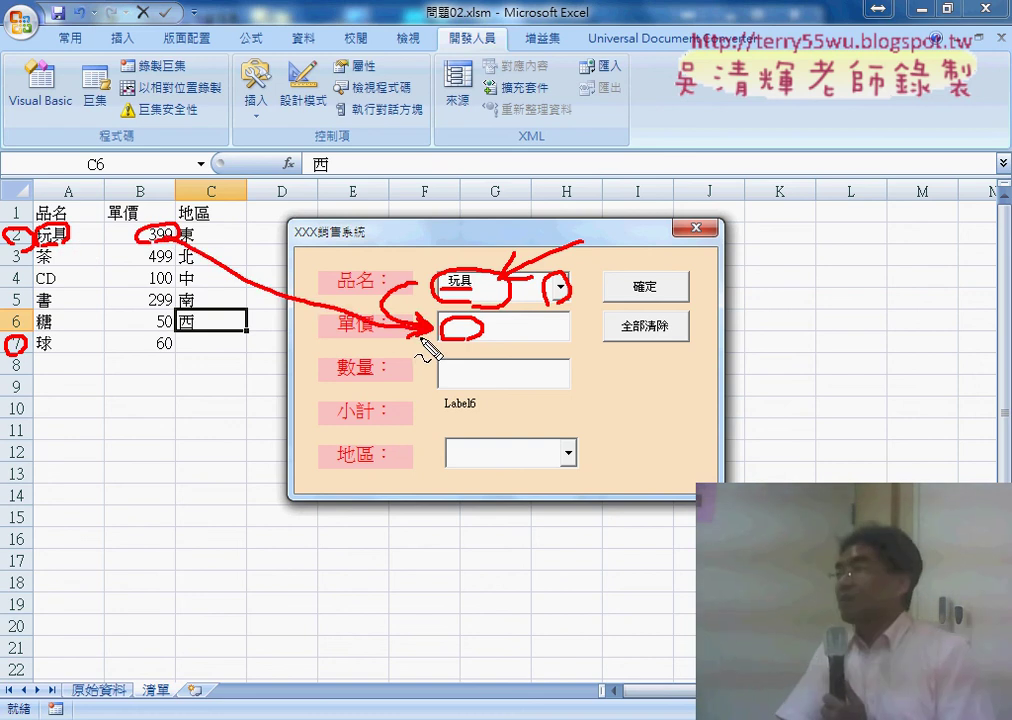